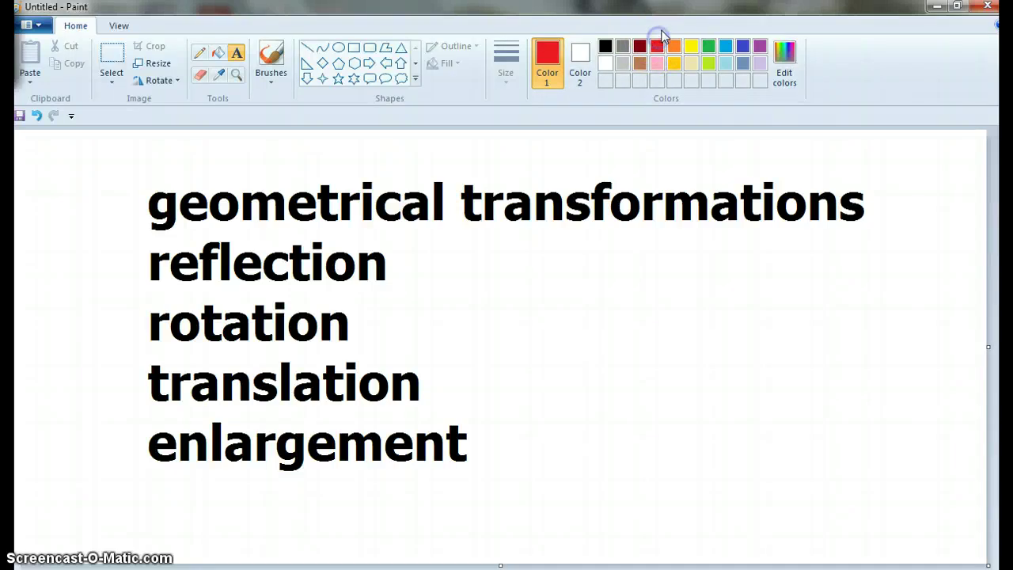
# Write 'ART' in red with the Pencil and underline it
pyautogui.click(198, 54)
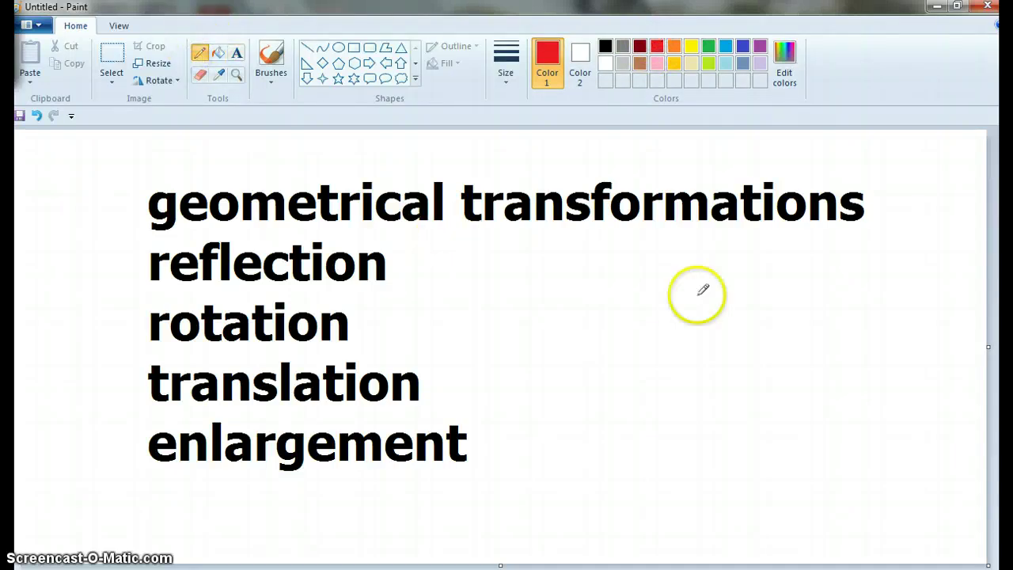
pyautogui.moveTo(489, 415); pyautogui.dragTo(560, 409)
pyautogui.moveTo(477, 366)
pyautogui.mouseDown()
pyautogui.moveTo(531, 341)
pyautogui.moveTo(662, 356)
pyautogui.mouseUp()
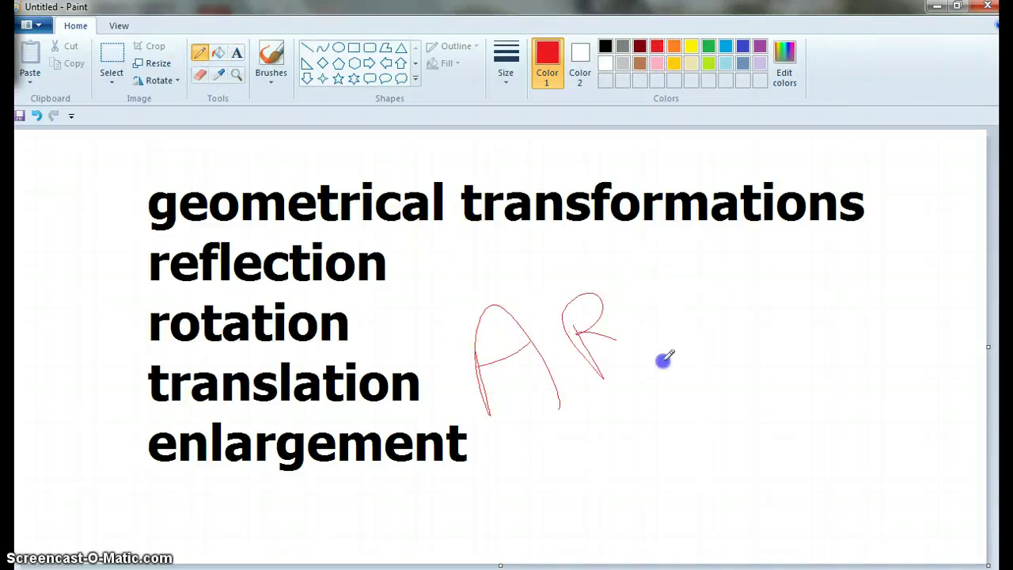
pyautogui.moveTo(644, 304)
pyautogui.mouseDown()
pyautogui.moveTo(701, 356)
pyautogui.moveTo(720, 250)
pyautogui.mouseUp()
pyautogui.moveTo(513, 467); pyautogui.dragTo(724, 382)
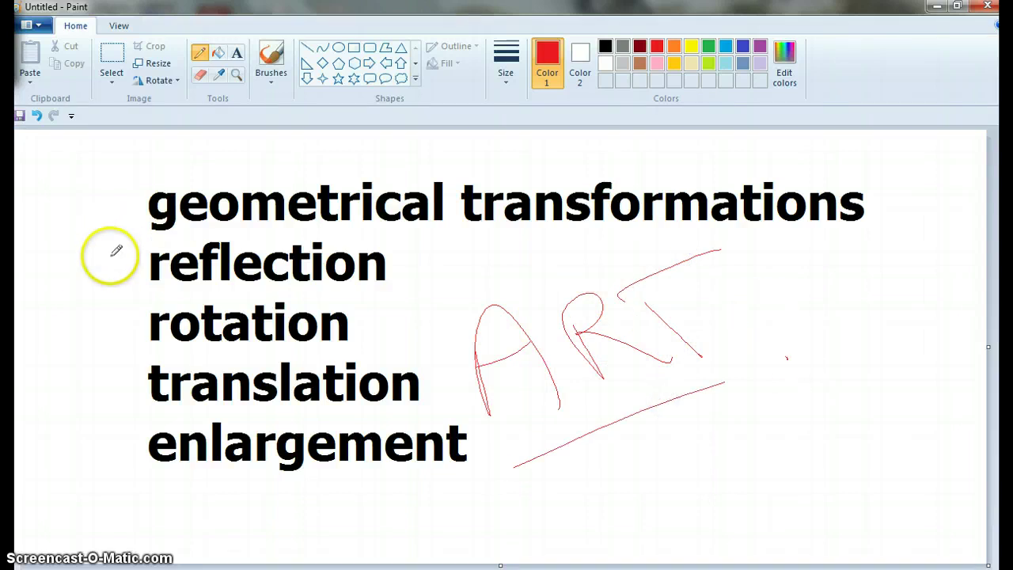
# Tick the reflection, rotation, translation and enlargement lines, then select the whole canvas
pyautogui.moveTo(102, 252); pyautogui.dragTo(218, 202)
pyautogui.moveTo(109, 311); pyautogui.dragTo(216, 261)
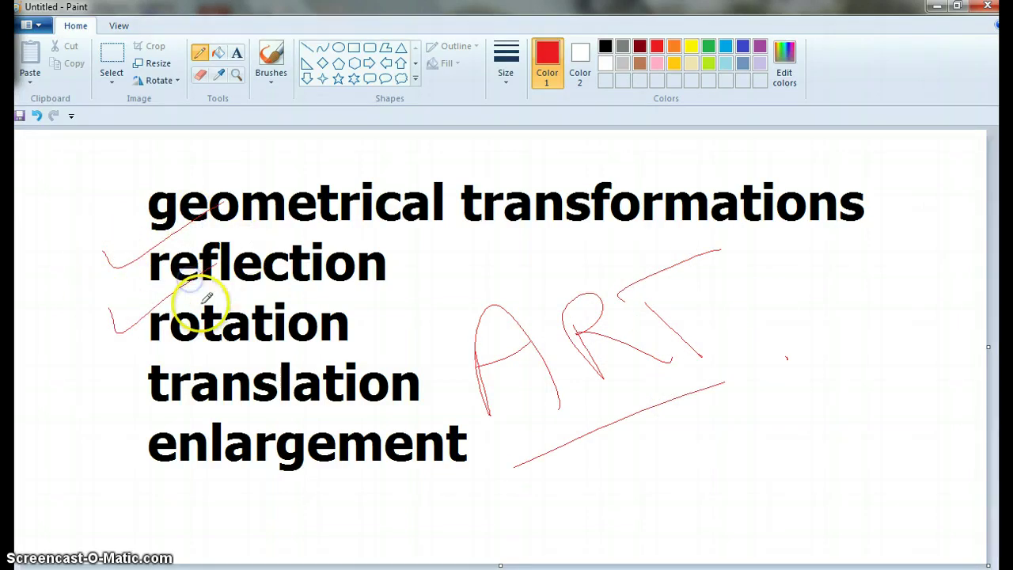
pyautogui.moveTo(102, 365); pyautogui.dragTo(222, 334)
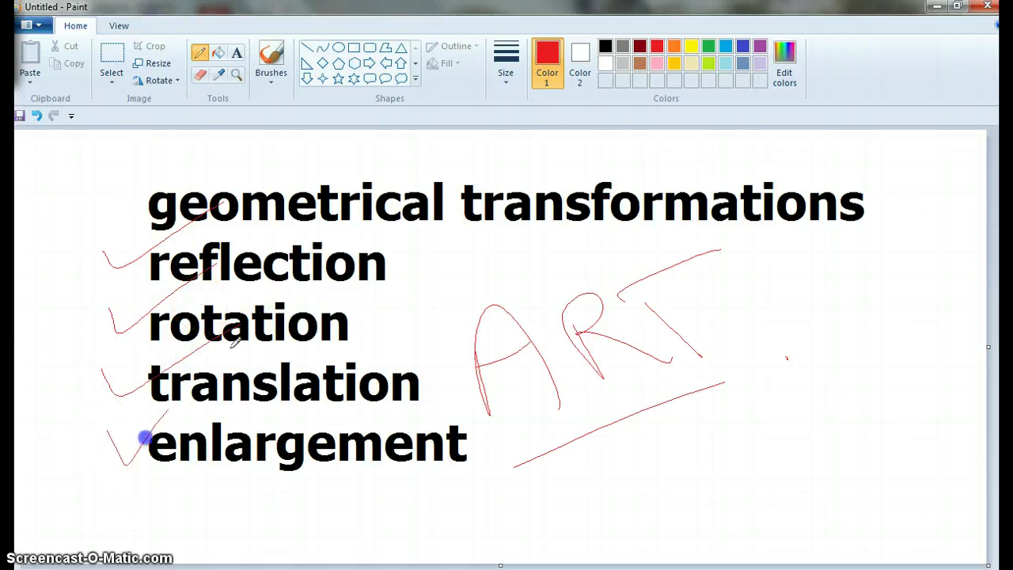
pyautogui.moveTo(103, 441); pyautogui.dragTo(223, 333)
pyautogui.click(112, 79)
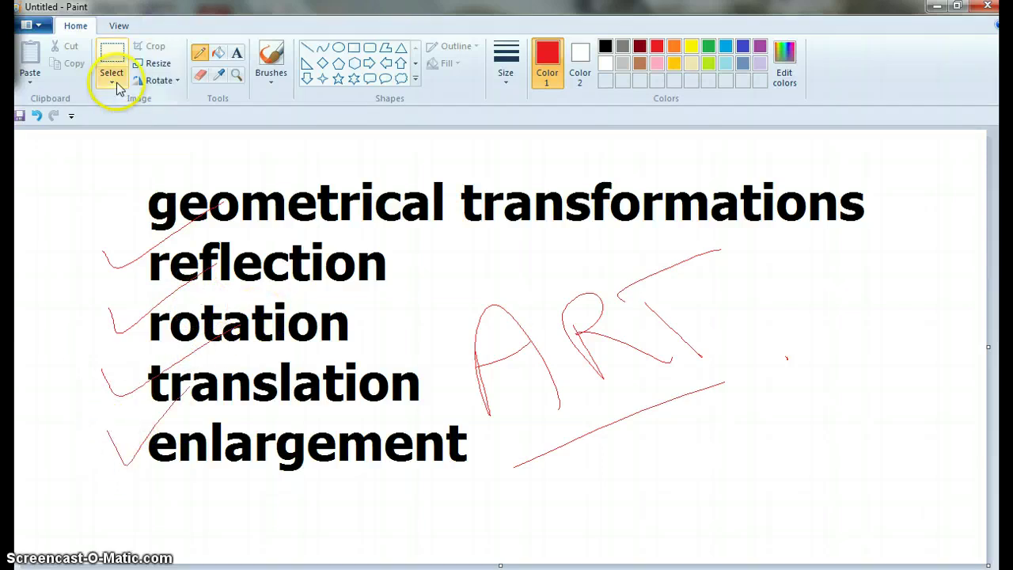
pyautogui.click(90, 172)
# Clear the canvas and draw a red koru curl outline near the centre
pyautogui.press('Delete')
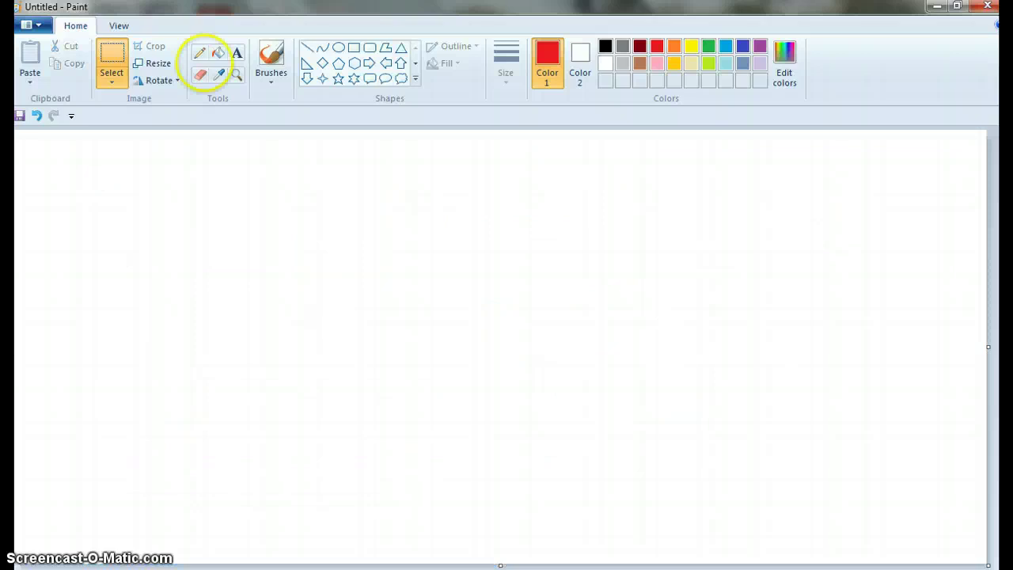
pyautogui.click(199, 52)
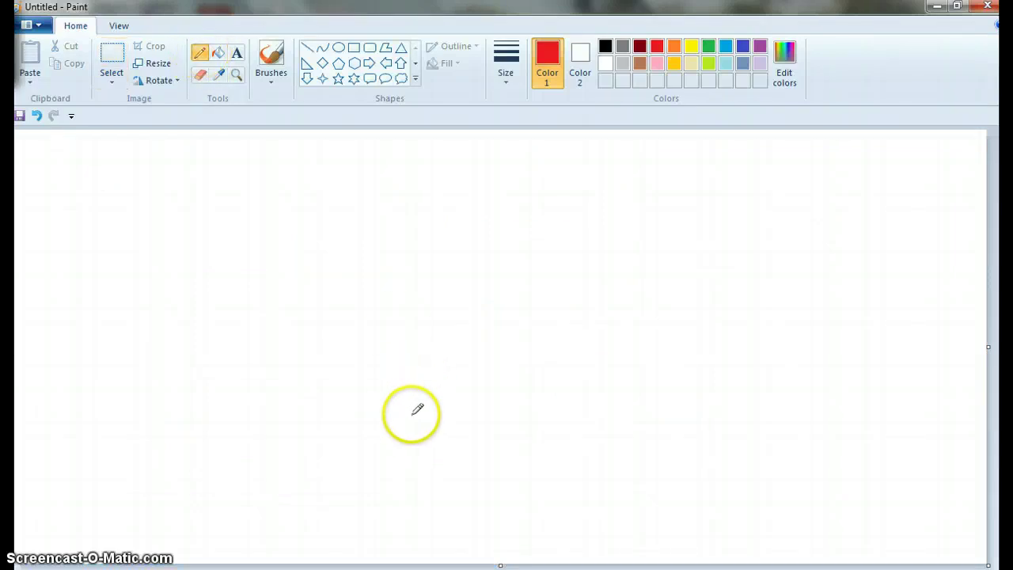
pyautogui.moveTo(411, 412)
pyautogui.mouseDown()
pyautogui.moveTo(304, 291)
pyautogui.moveTo(340, 373)
pyautogui.moveTo(292, 219)
pyautogui.moveTo(433, 207)
pyautogui.moveTo(466, 423)
pyautogui.moveTo(409, 417)
pyautogui.mouseUp()
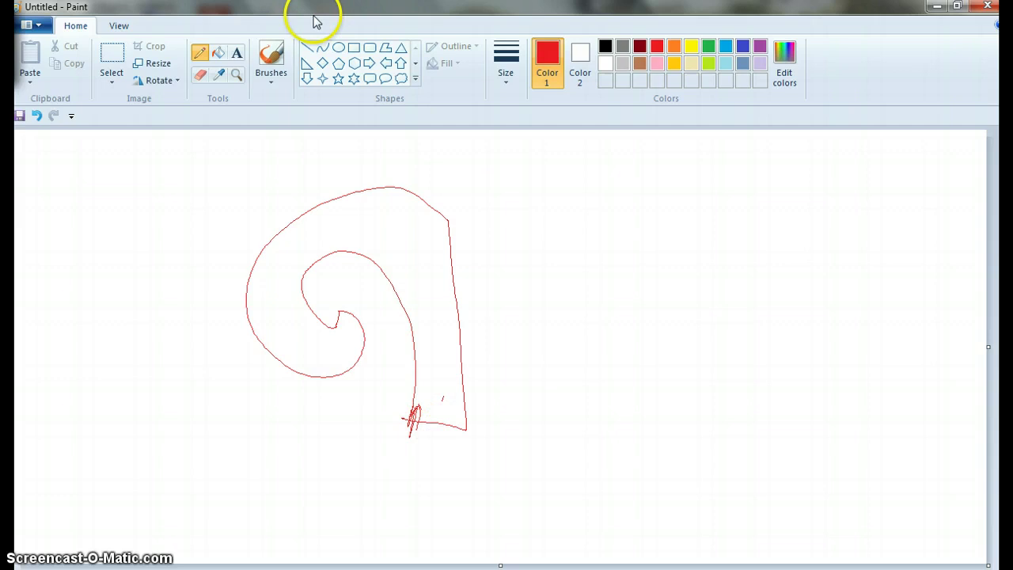
# Fill the koru outline solid red with the Fill bucket
pyautogui.click(216, 56)
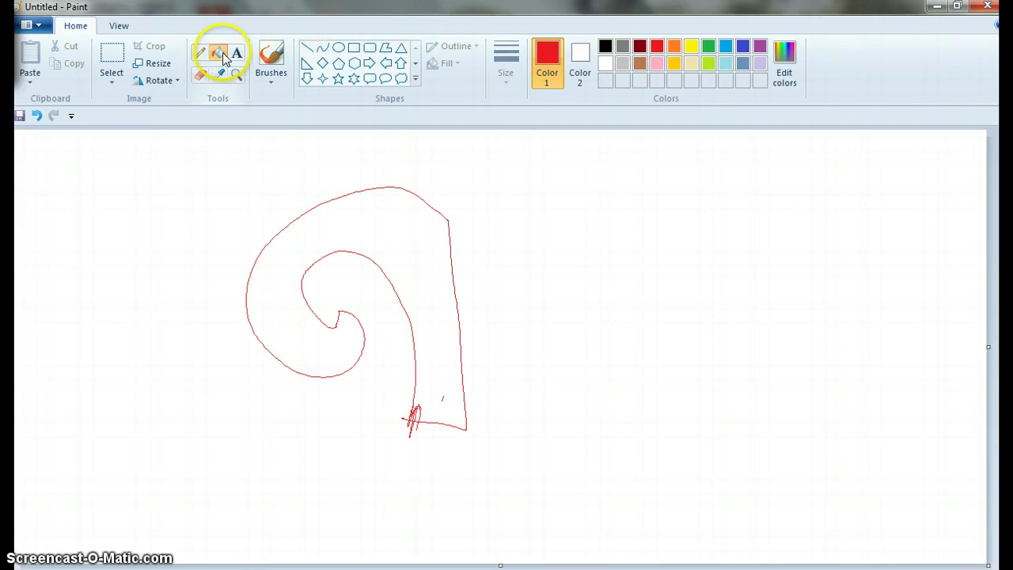
pyautogui.click(414, 245)
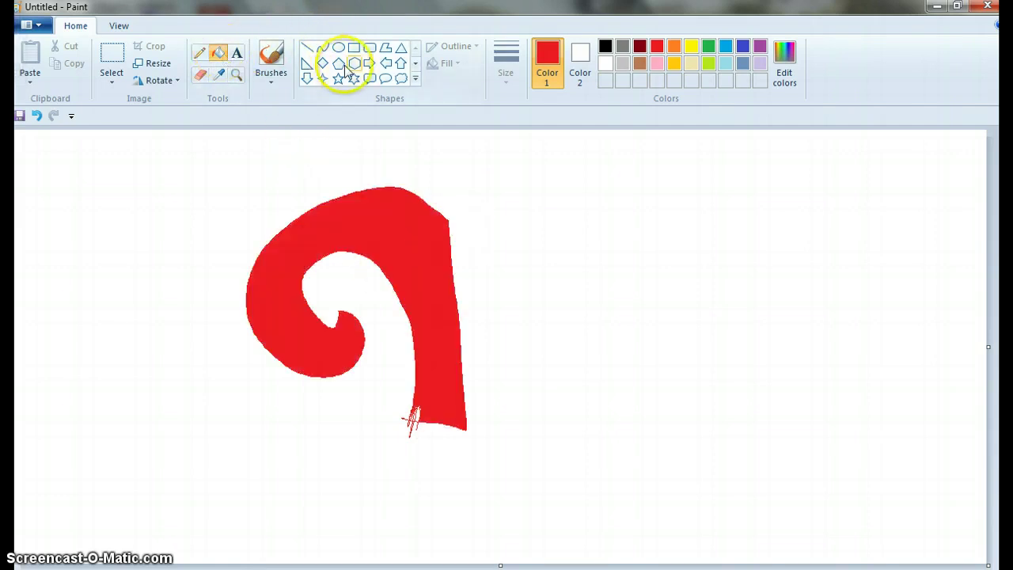
pyautogui.click(111, 70)
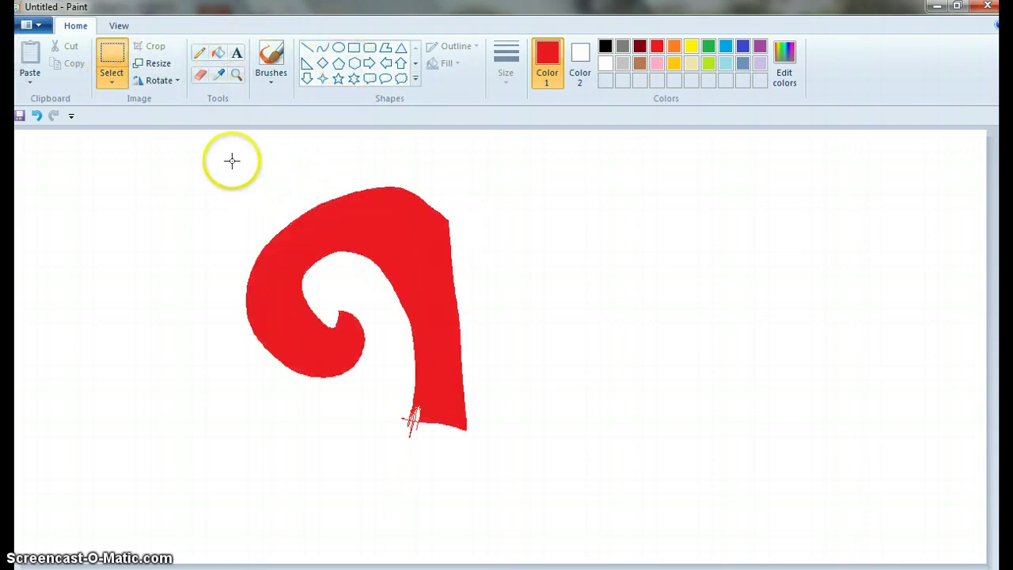
# Trim the koru's stray tail, paste the curl back, and place a second copy to its right
pyautogui.moveTo(232, 160); pyautogui.dragTo(470, 254)
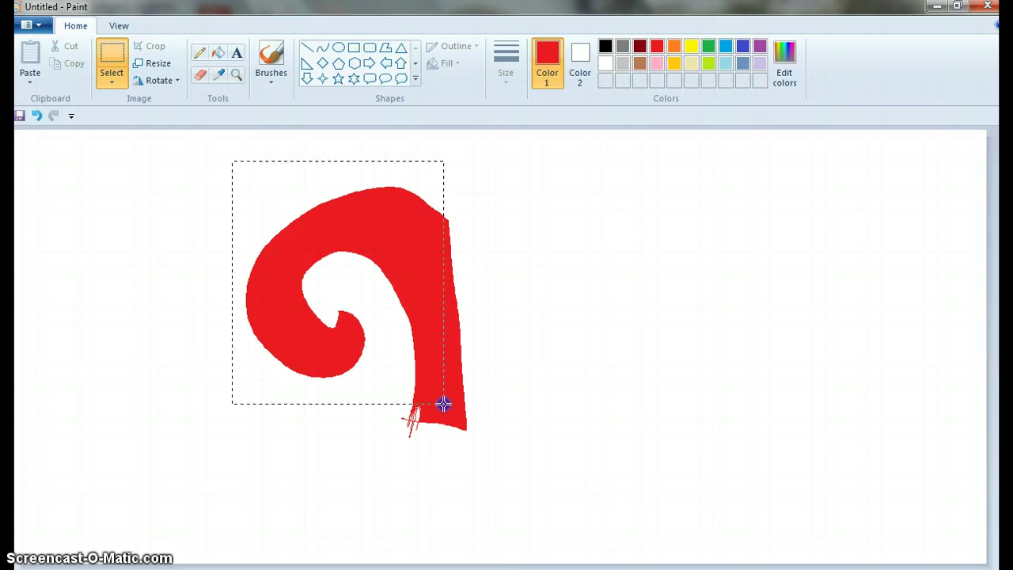
pyautogui.moveTo(443, 404); pyautogui.dragTo(443, 403)
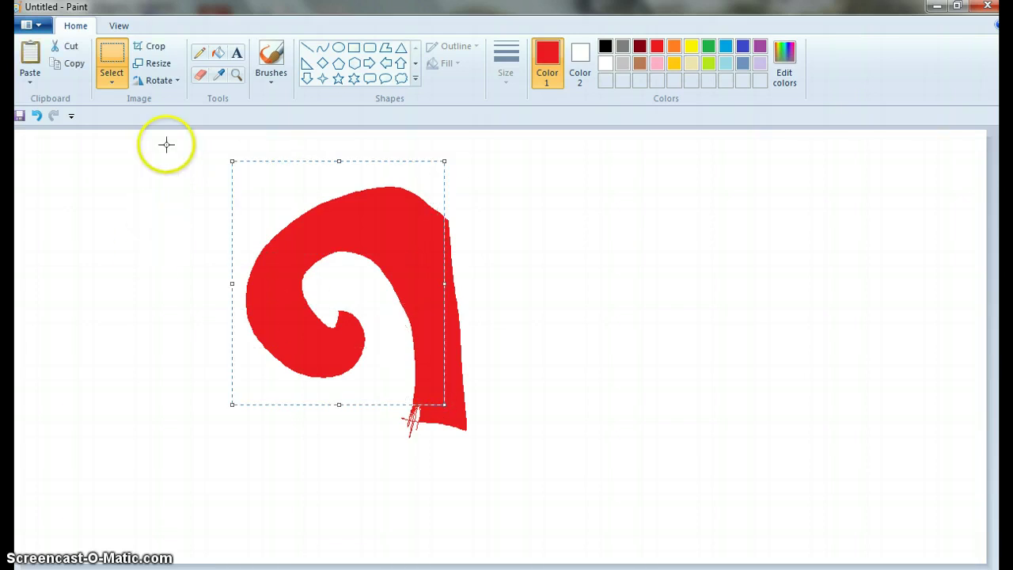
pyautogui.moveTo(165, 144)
pyautogui.mouseDown()
pyautogui.moveTo(515, 341)
pyautogui.moveTo(533, 504)
pyautogui.mouseUp()
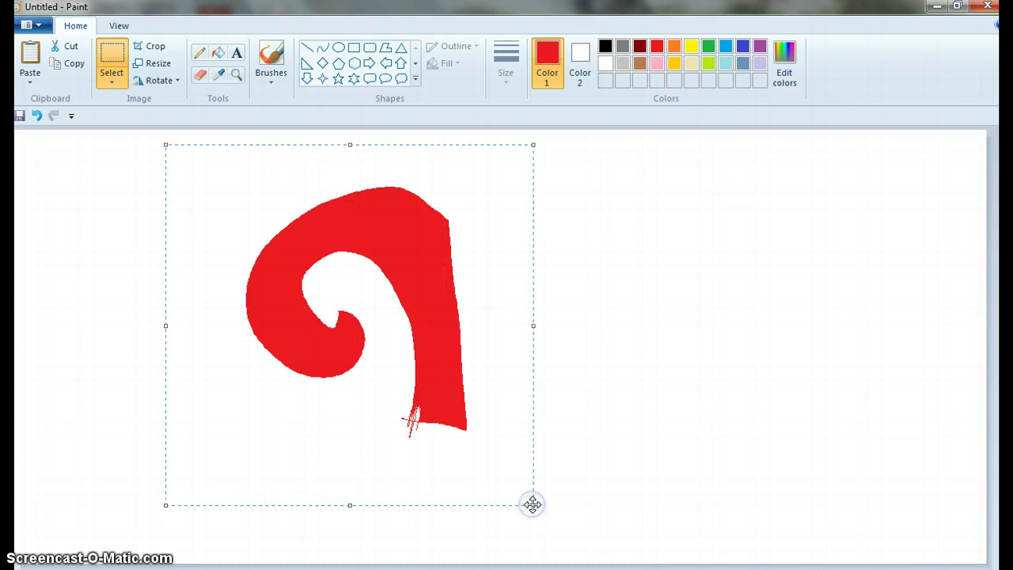
pyautogui.press('Delete')
pyautogui.hotkey('ctrl', 'v')
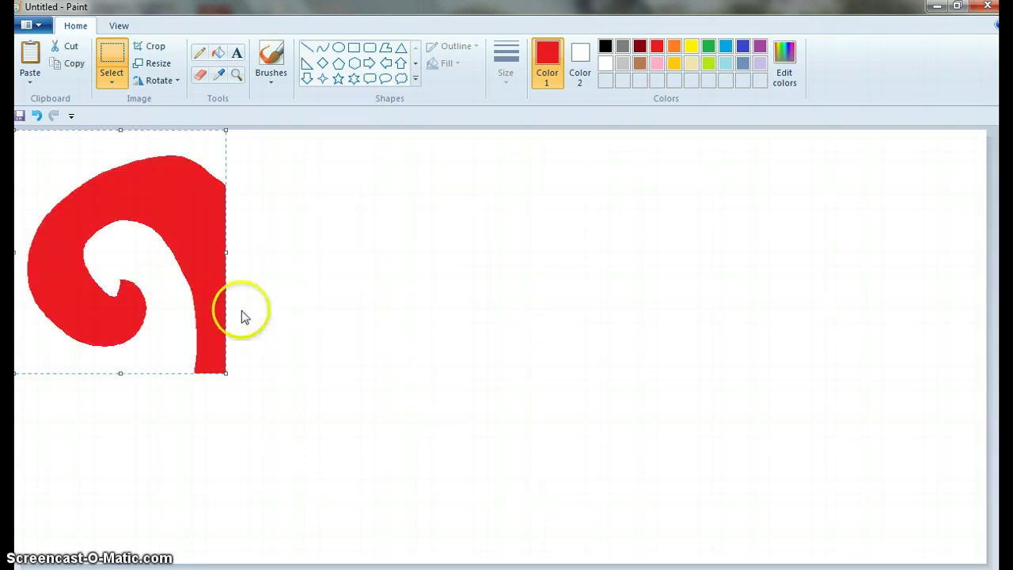
pyautogui.moveTo(203, 262)
pyautogui.mouseDown()
pyautogui.moveTo(205, 305)
pyautogui.moveTo(500, 321)
pyautogui.moveTo(654, 285)
pyautogui.moveTo(515, 280)
pyautogui.moveTo(546, 274)
pyautogui.mouseUp()
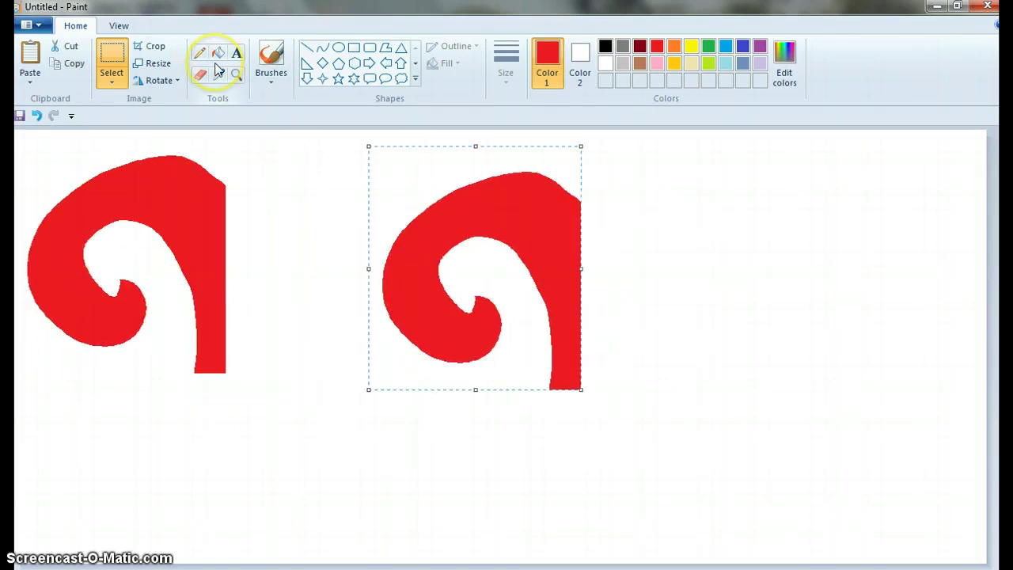
# Rotate the copied koru 180° and align it under the original's stem
pyautogui.click(159, 81)
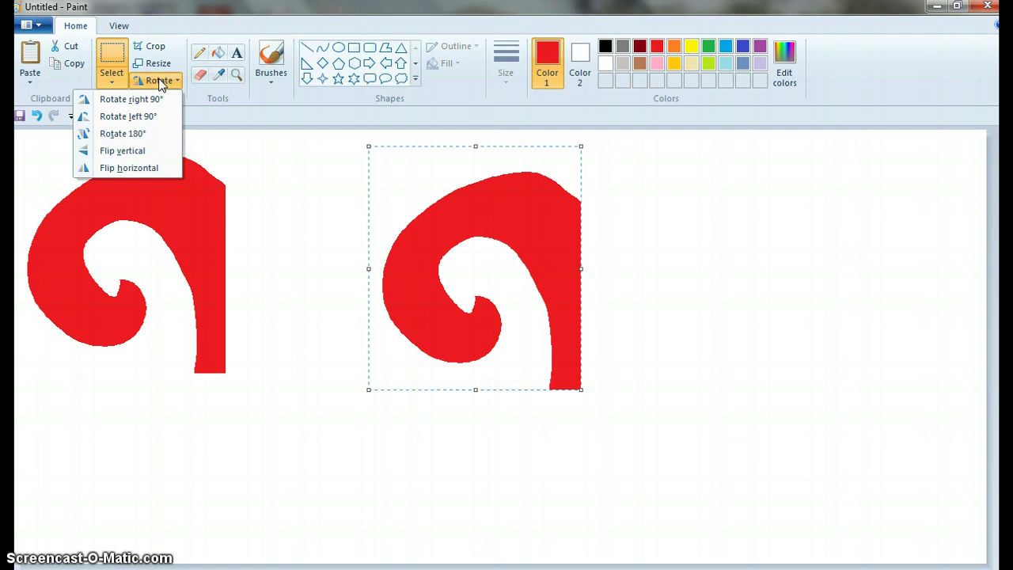
pyautogui.click(139, 133)
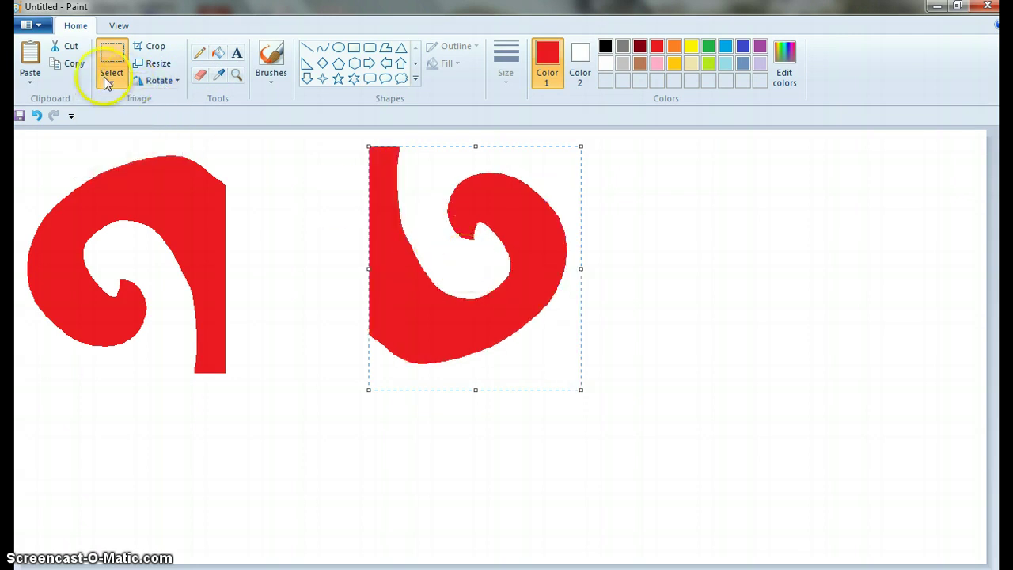
pyautogui.moveTo(469, 235); pyautogui.dragTo(328, 461)
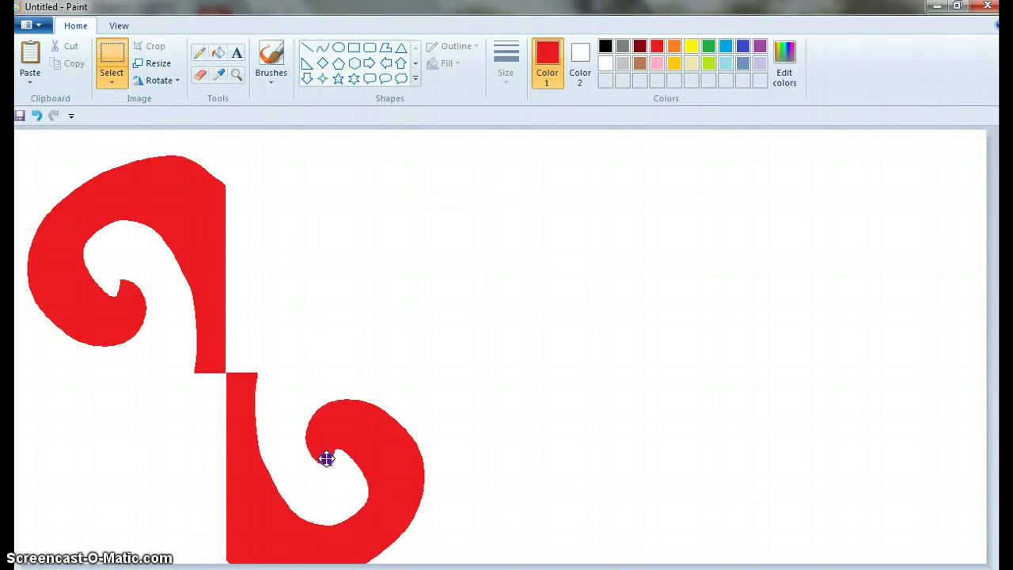
pyautogui.moveTo(328, 461); pyautogui.dragTo(326, 459)
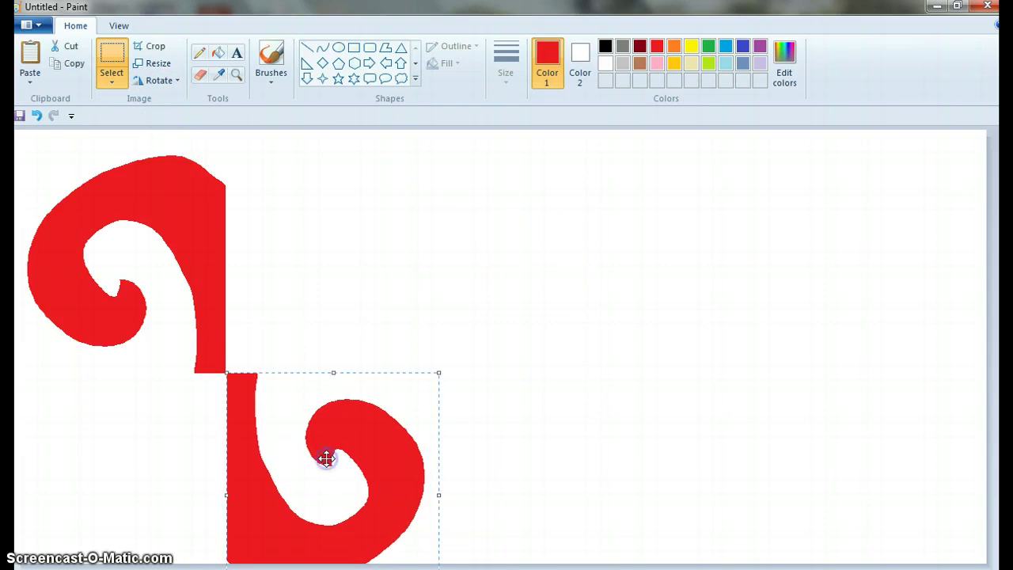
# Flip the lower koru vertically and join it beside the original as a mirrored half
pyautogui.click(174, 82)
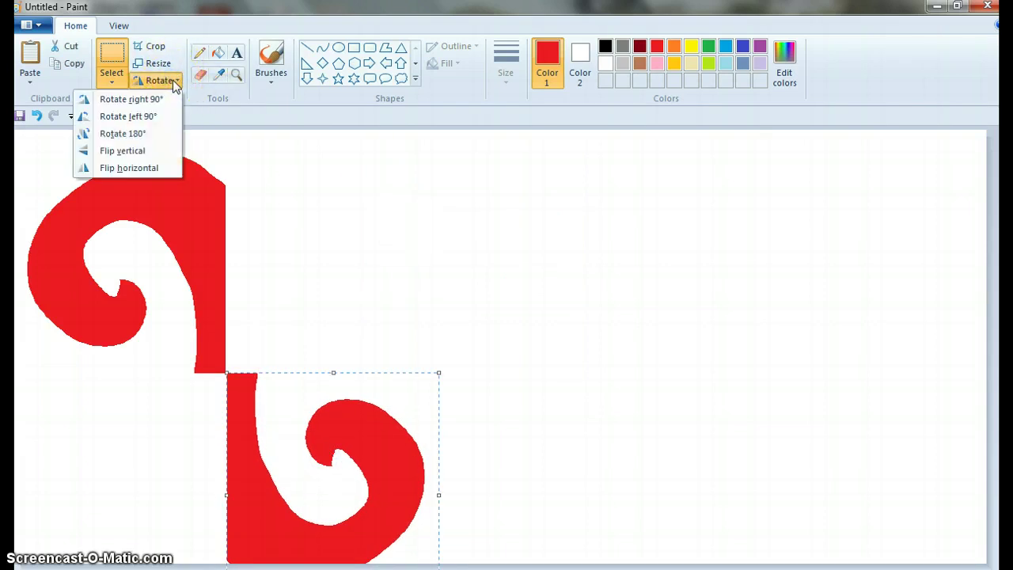
pyautogui.click(141, 154)
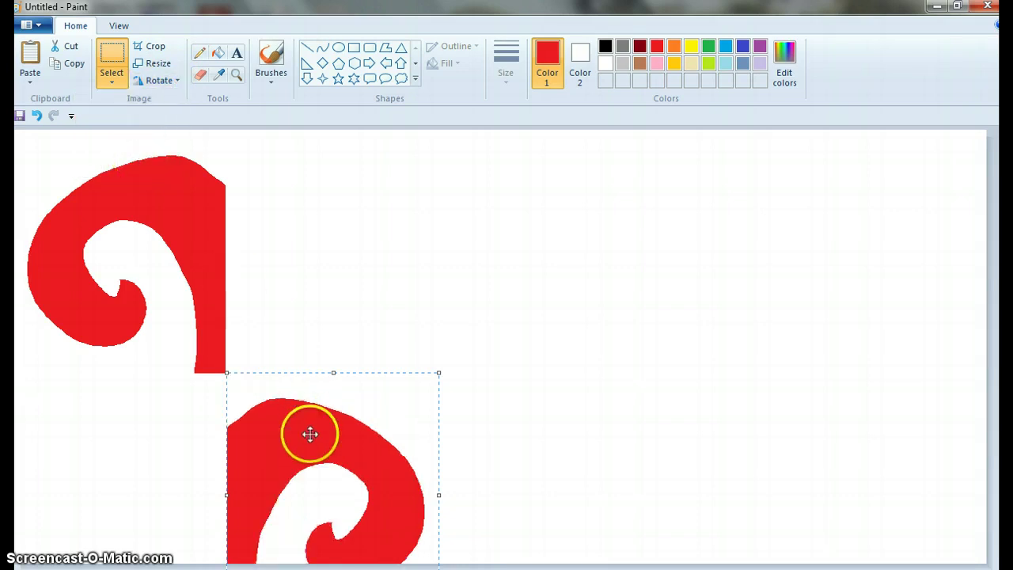
pyautogui.moveTo(309, 432)
pyautogui.mouseDown()
pyautogui.moveTo(345, 246)
pyautogui.moveTo(311, 192)
pyautogui.mouseUp()
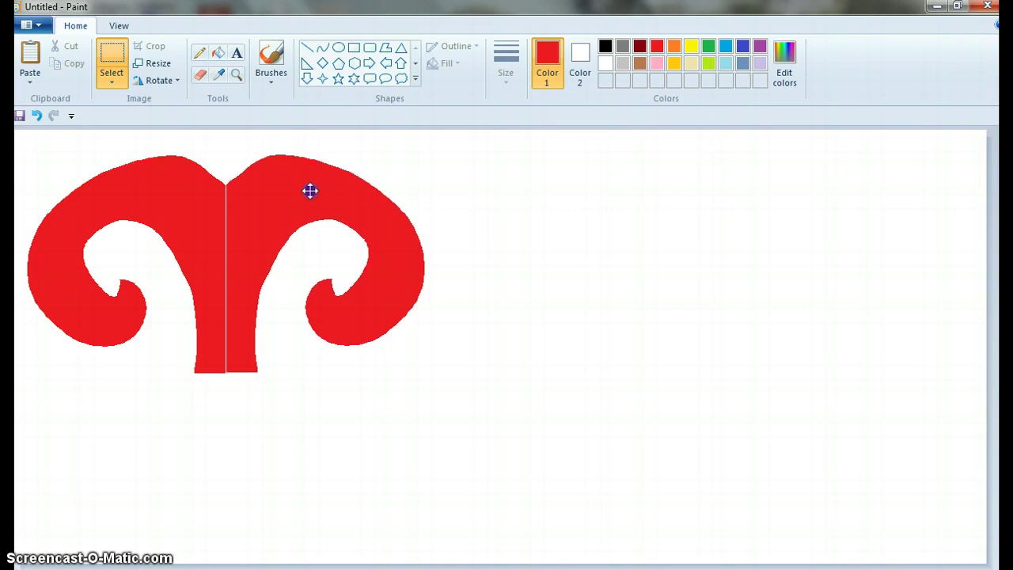
pyautogui.moveTo(311, 192); pyautogui.dragTo(309, 192)
pyautogui.click(646, 206)
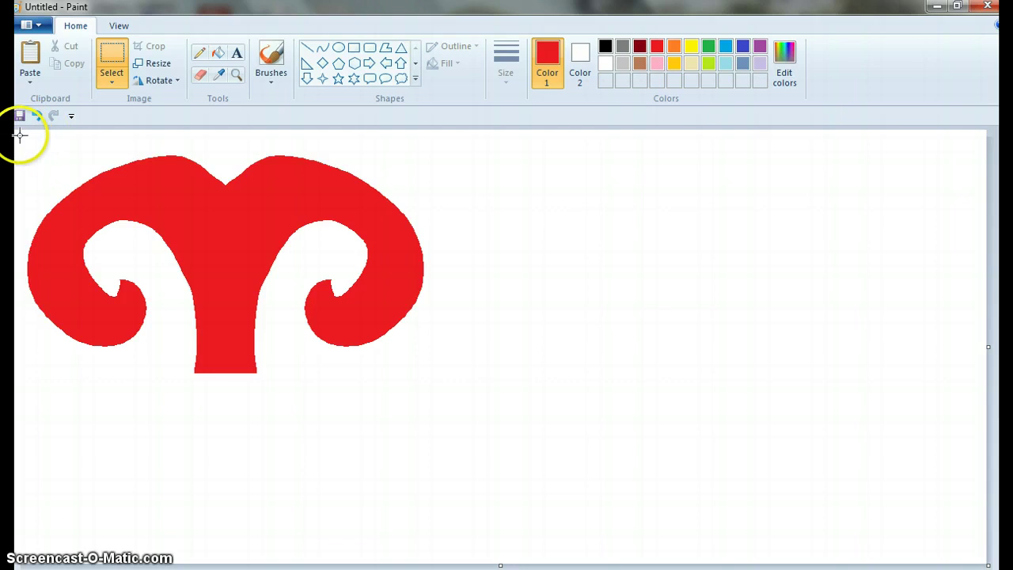
# Select the red double-koru shape and nudge it up and left
pyautogui.moveTo(21, 134); pyautogui.dragTo(362, 227)
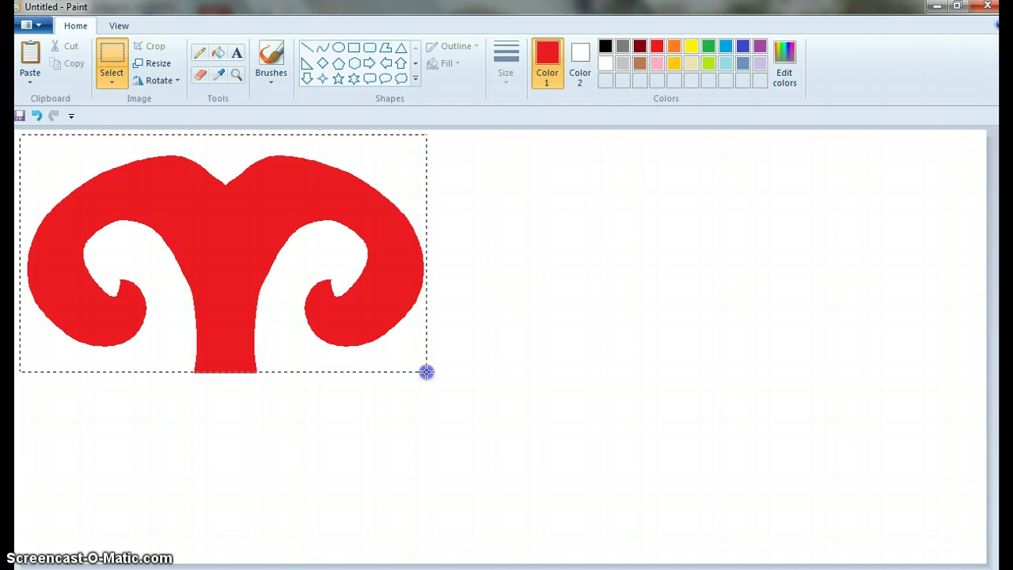
pyautogui.moveTo(426, 371); pyautogui.dragTo(426, 371)
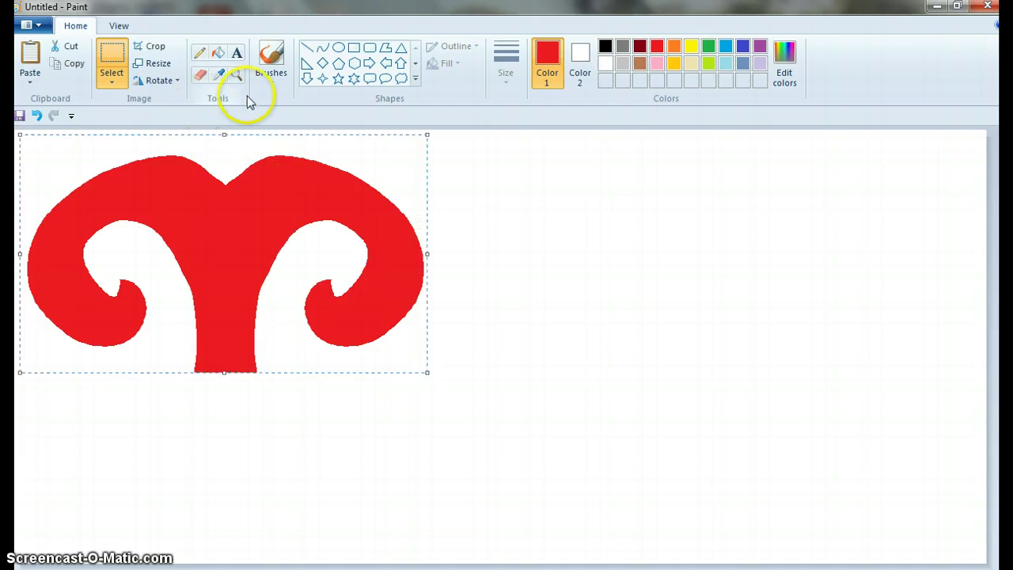
pyautogui.press('Left')
pyautogui.press('Left')
pyautogui.press('Left')
pyautogui.press('Up')
pyautogui.press('Up')
pyautogui.press('Up')
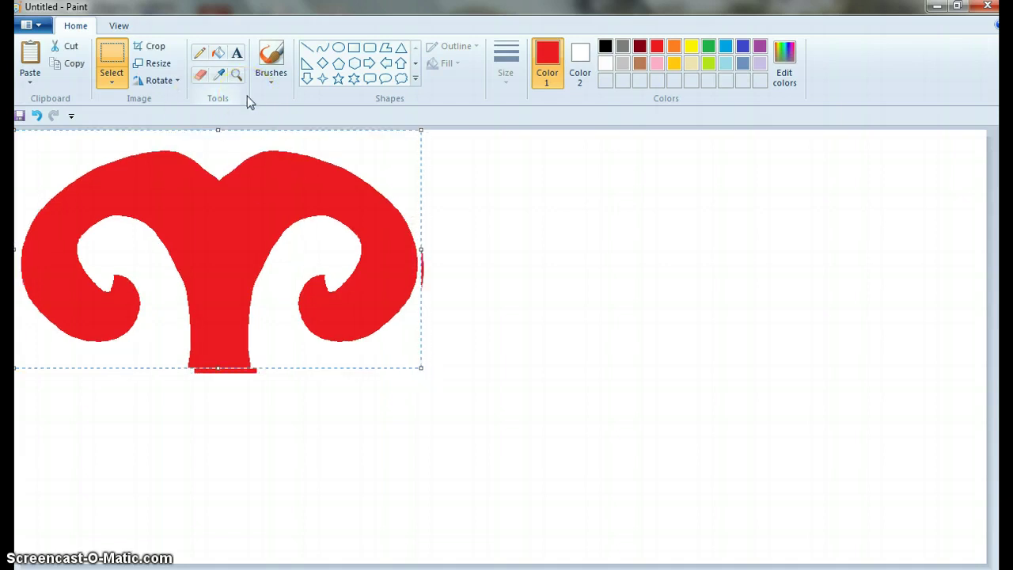
# Flip the koru horizontally and vertically, then move the flipped copy to the lower right
pyautogui.click(172, 80)
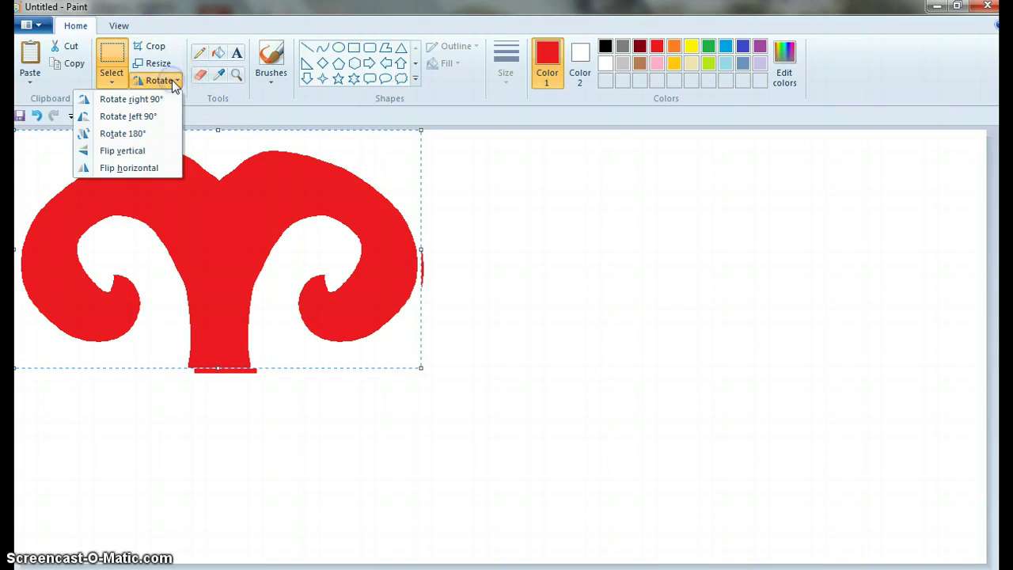
pyautogui.click(149, 171)
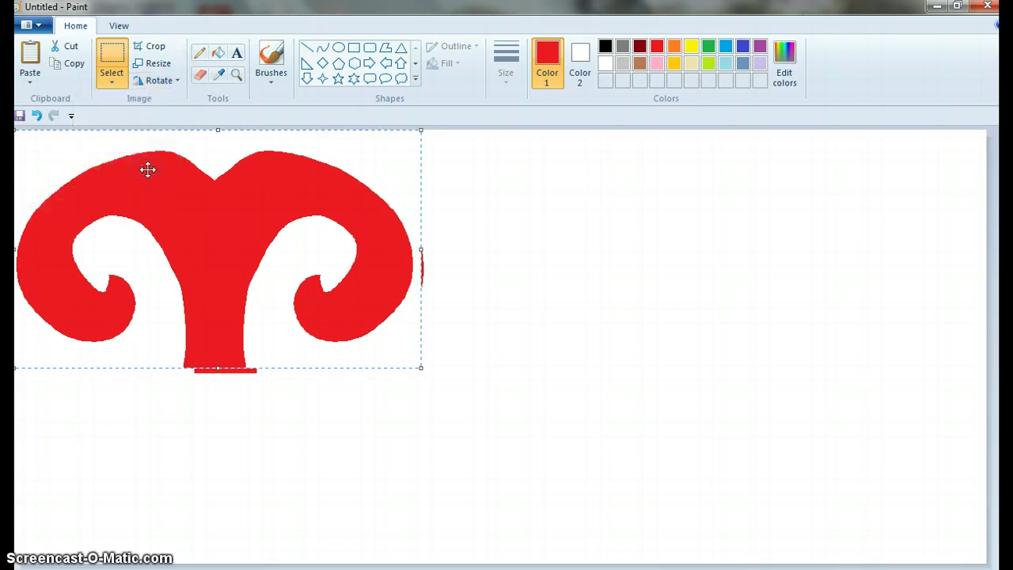
pyautogui.click(174, 81)
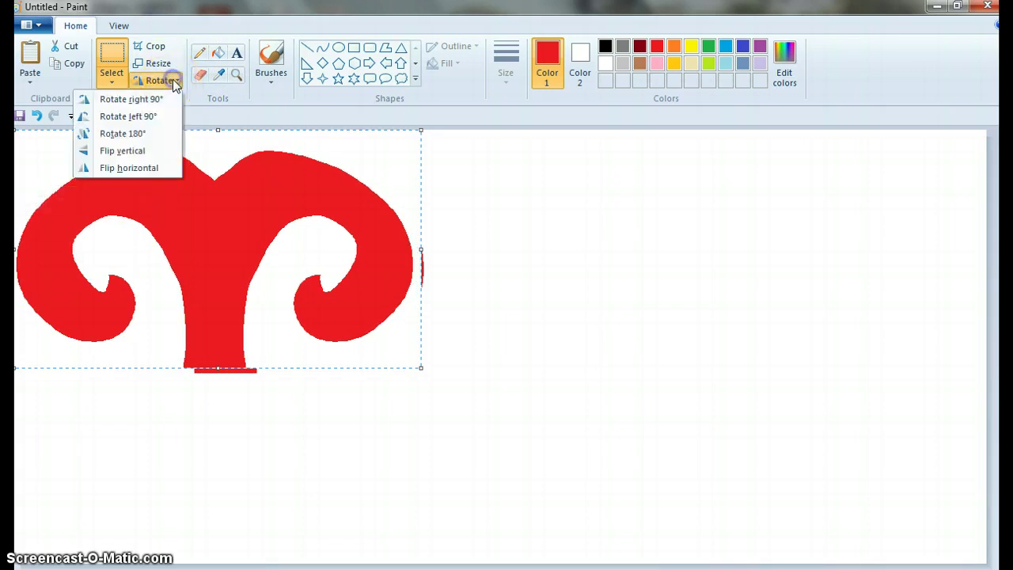
pyautogui.click(148, 159)
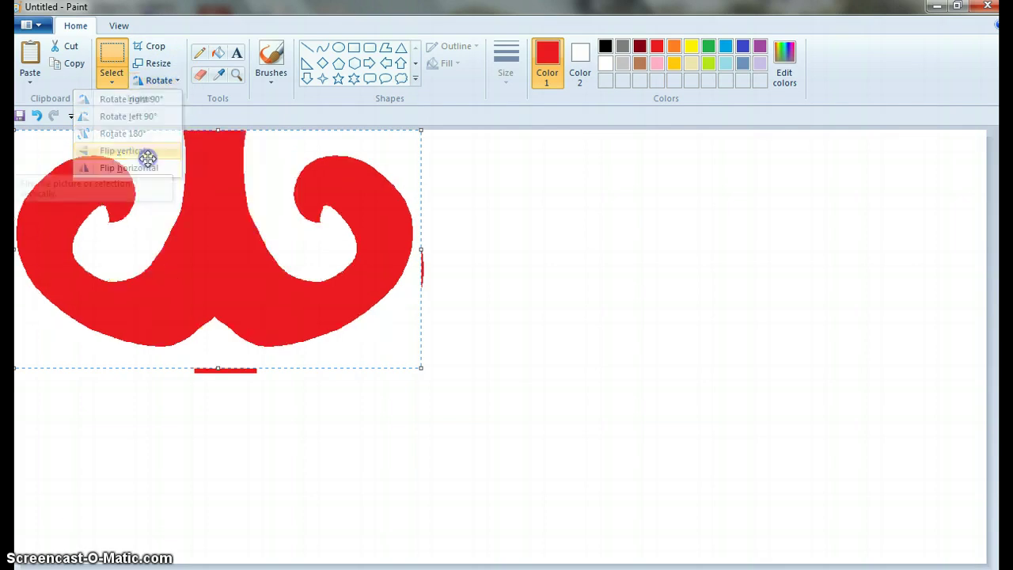
pyautogui.moveTo(220, 203)
pyautogui.mouseDown()
pyautogui.moveTo(232, 460)
pyautogui.moveTo(231, 448)
pyautogui.mouseUp()
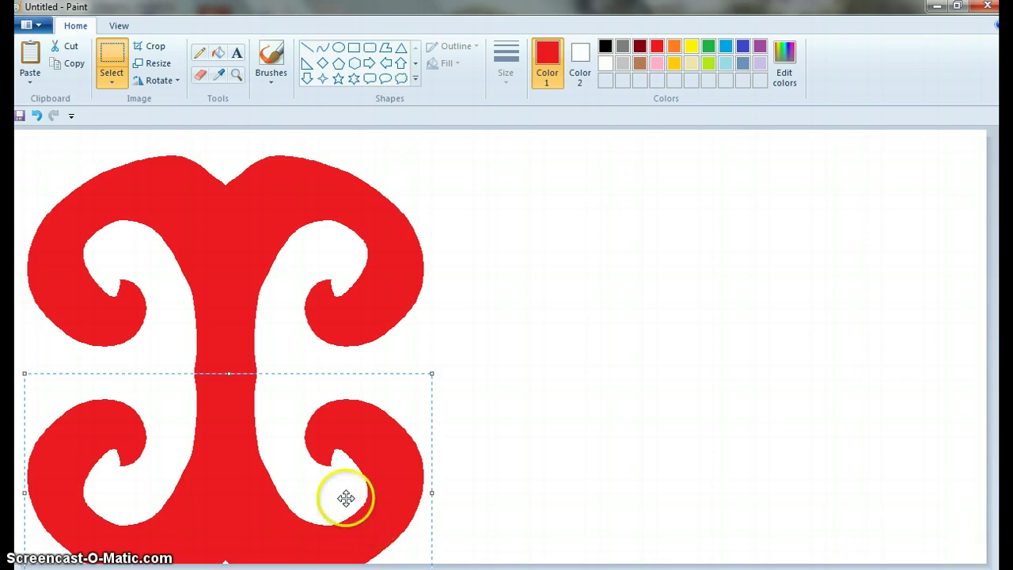
pyautogui.moveTo(328, 456)
pyautogui.mouseDown()
pyautogui.moveTo(793, 385)
pyautogui.moveTo(781, 386)
pyautogui.mouseUp()
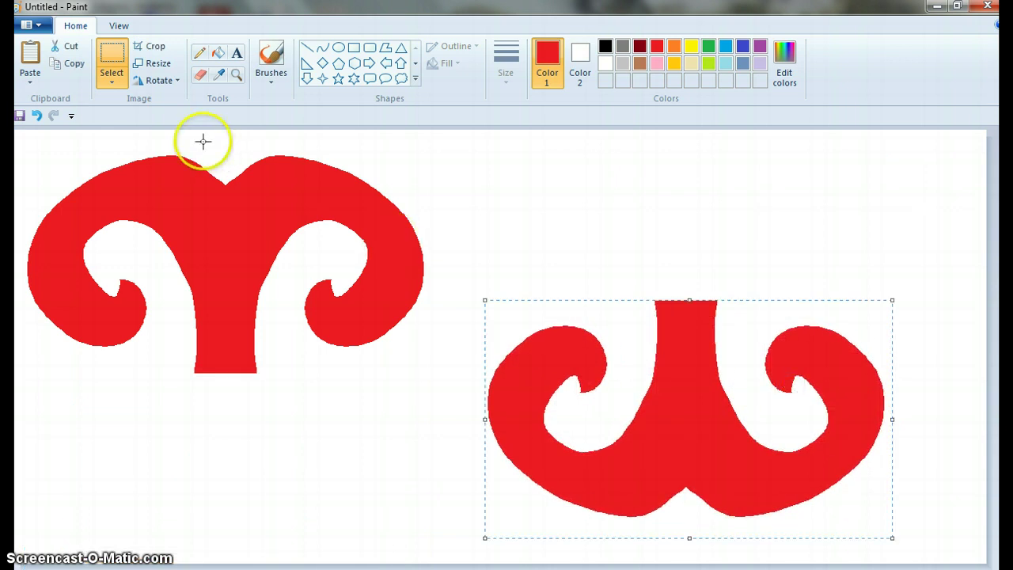
# Resize the flipped koru to 80% with aspect ratio kept, then paste another copy
pyautogui.click(155, 62)
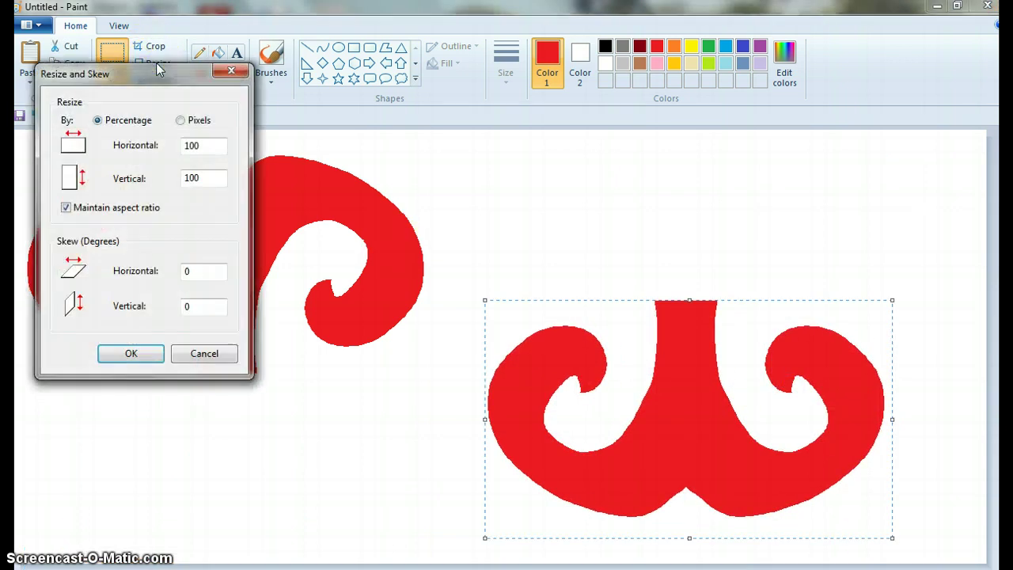
pyautogui.click(204, 145)
pyautogui.moveTo(204, 145); pyautogui.dragTo(147, 140)
pyautogui.write('80')
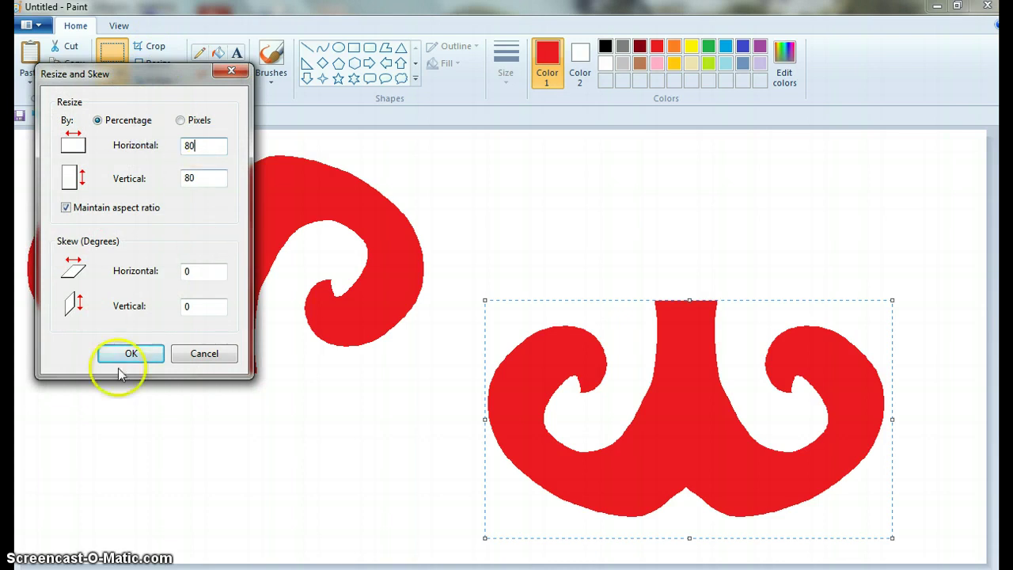
pyautogui.click(141, 355)
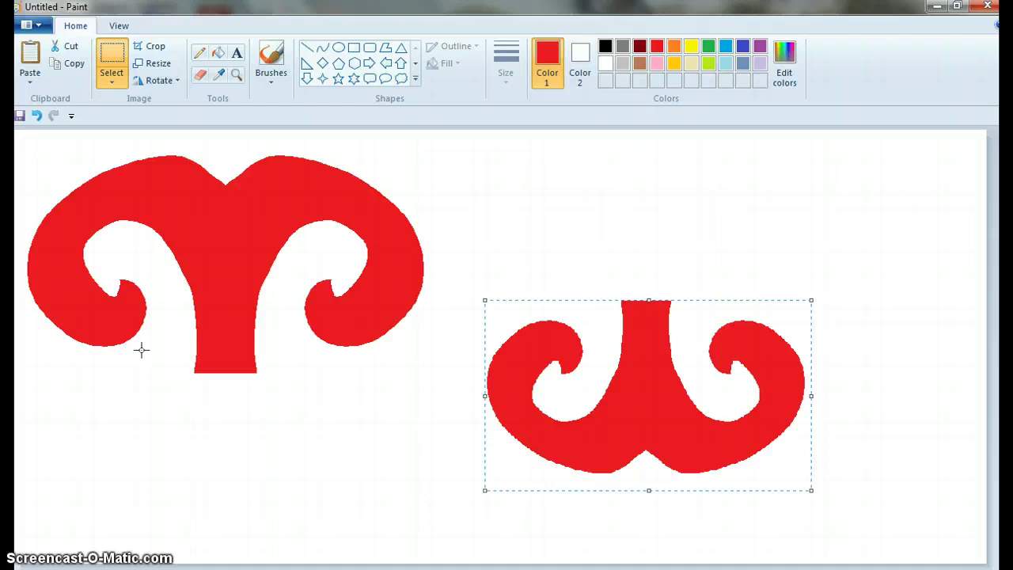
pyautogui.hotkey('ctrl', 'v')
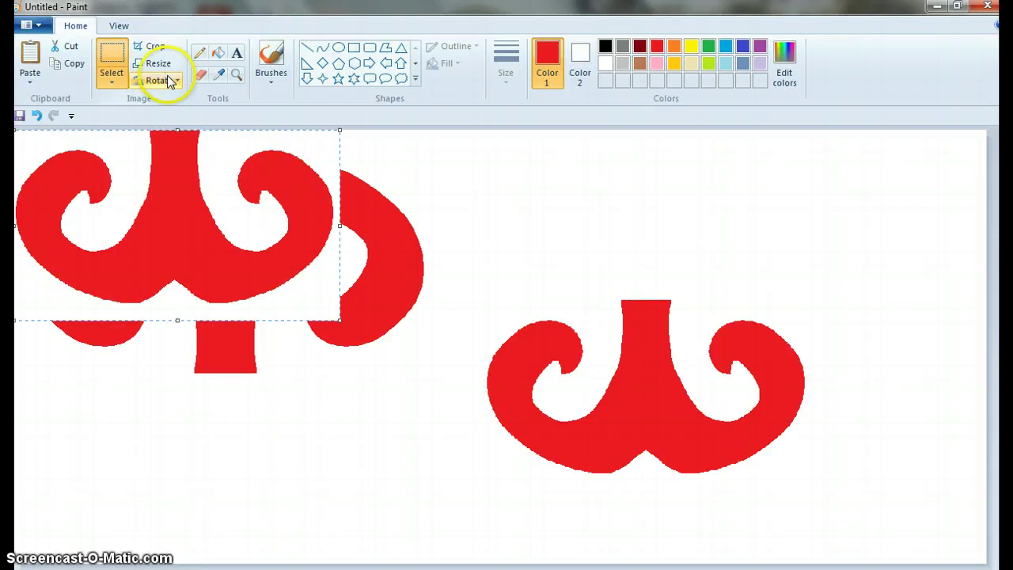
pyautogui.click(168, 81)
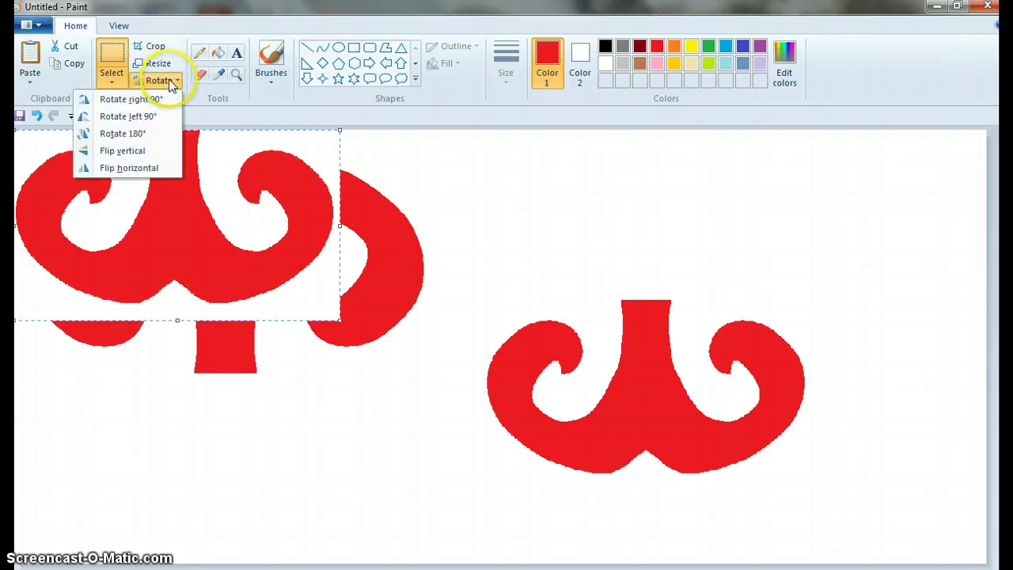
# Flip the pasted copy vertically and fix it above the small koru
pyautogui.click(152, 151)
pyautogui.moveTo(226, 204); pyautogui.dragTo(701, 188)
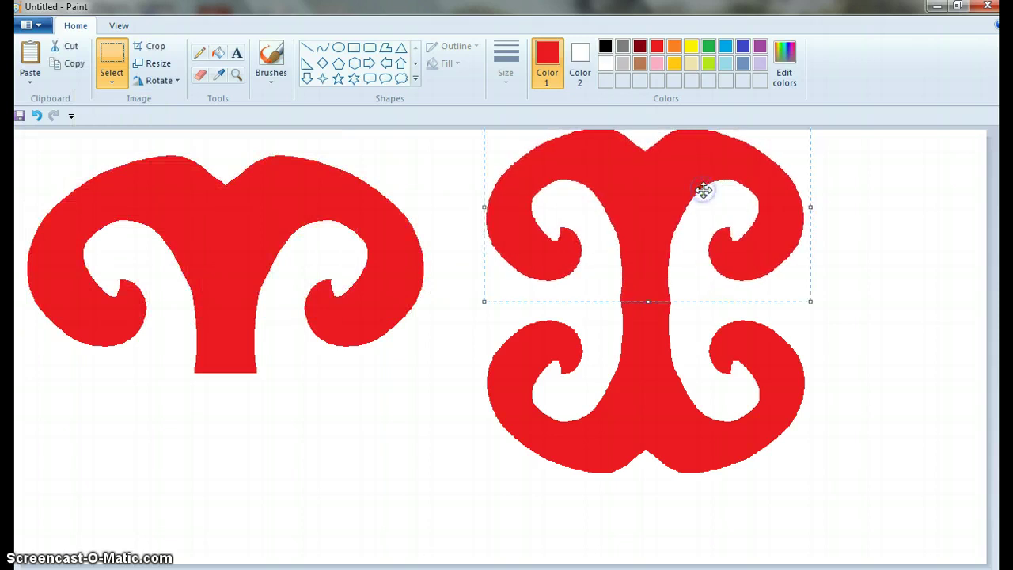
pyautogui.click(436, 411)
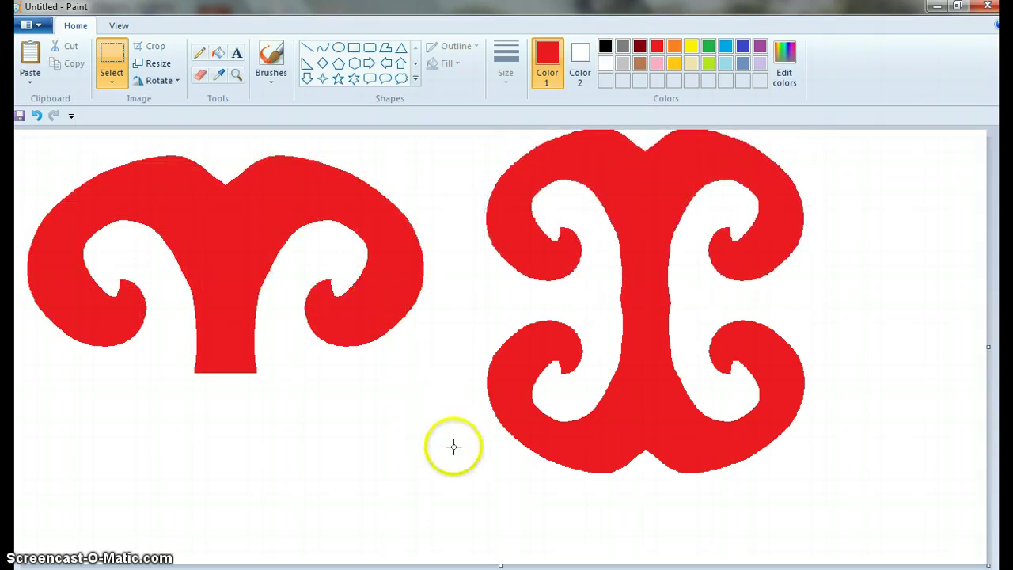
# Select and delete the original large koru on the left
pyautogui.moveTo(460, 449); pyautogui.dragTo(30, 352)
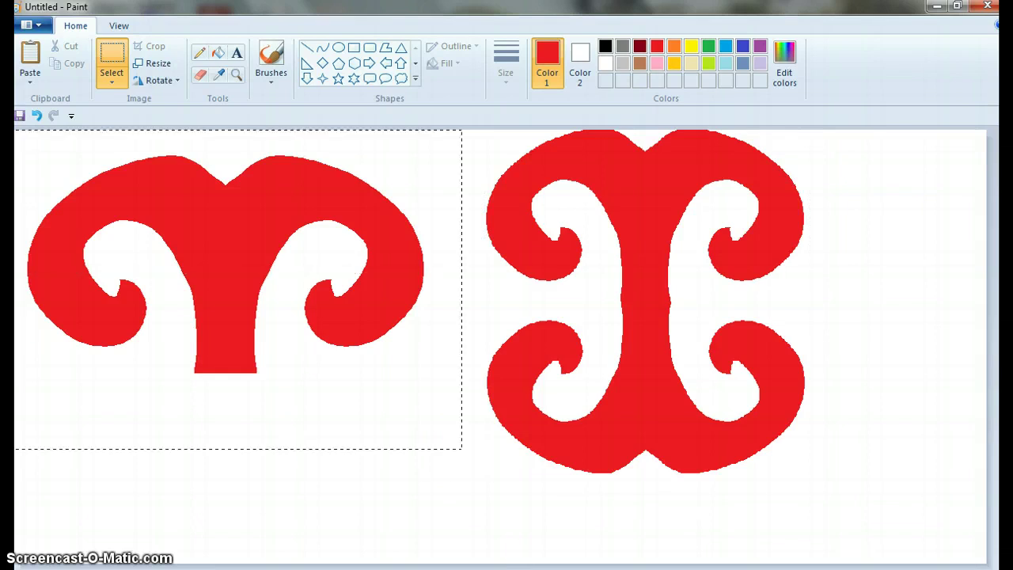
pyautogui.moveTo(14, 130); pyautogui.dragTo(14, 130)
pyautogui.press('Delete')
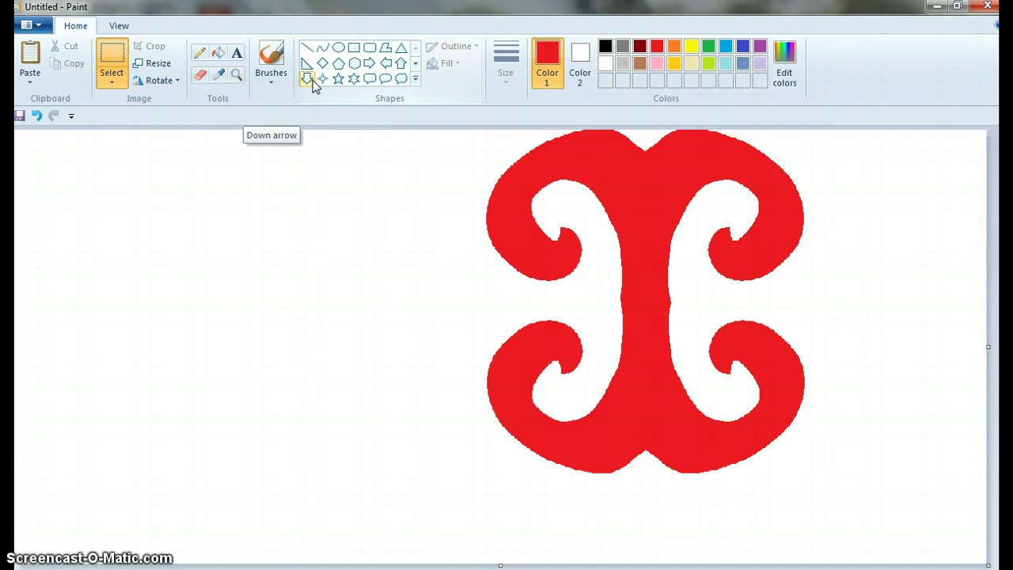
# Copy and paste the double koru, then resize the paste to 30% horizontally
pyautogui.moveTo(863, 497); pyautogui.dragTo(393, 93)
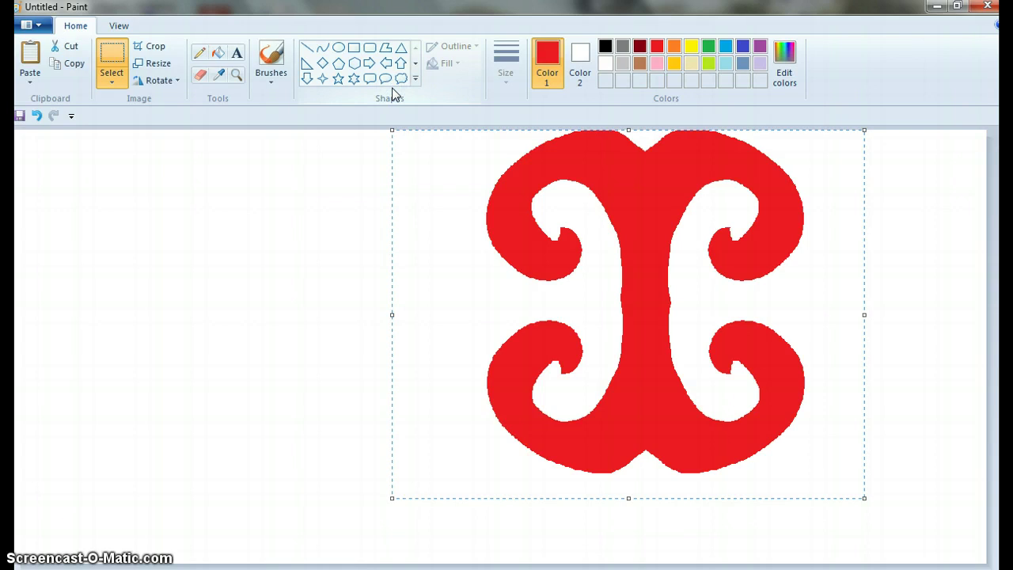
pyautogui.hotkey('ctrl', 'c')
pyautogui.hotkey('ctrl', 'v')
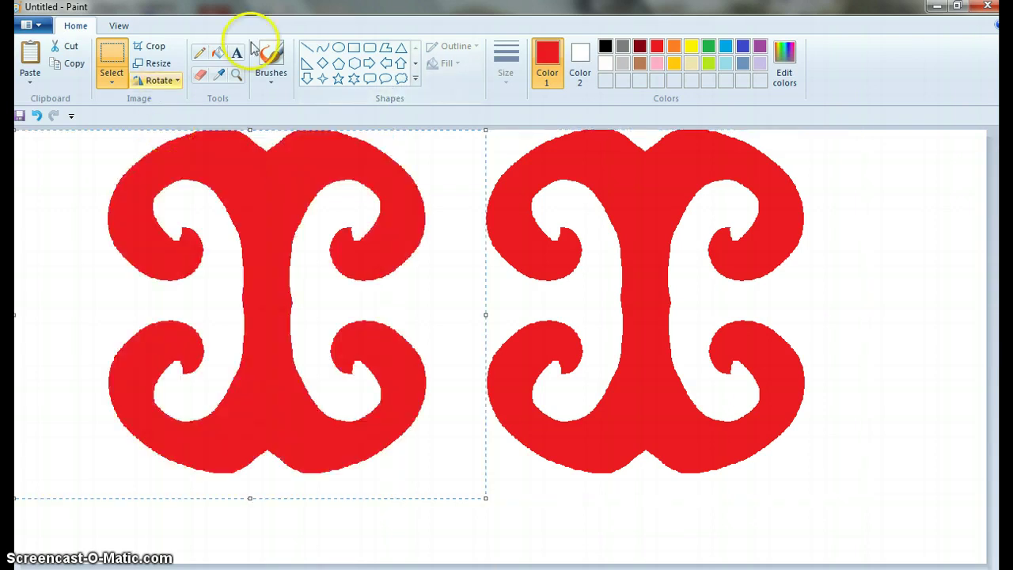
pyautogui.click(158, 80)
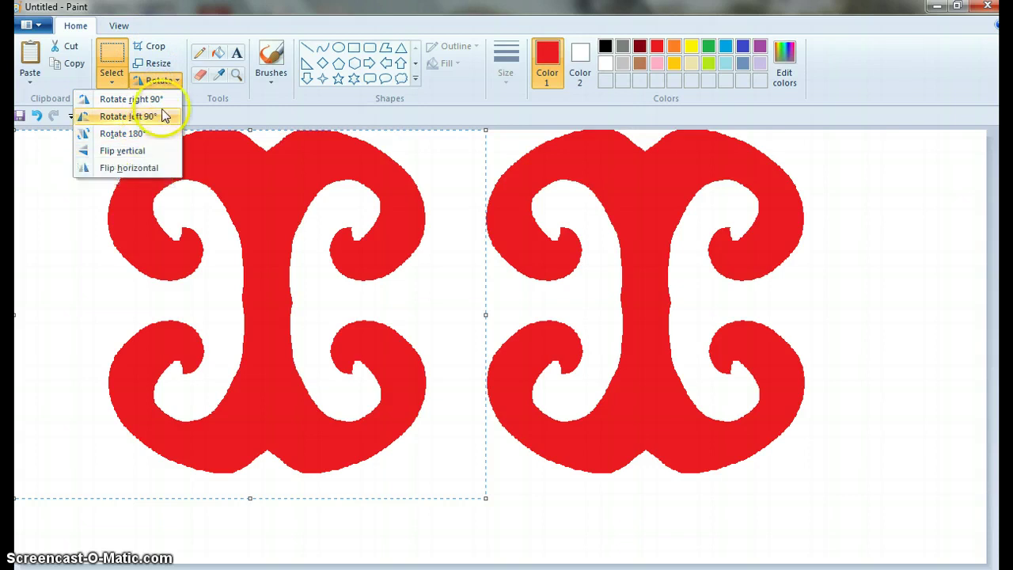
pyautogui.click(156, 63)
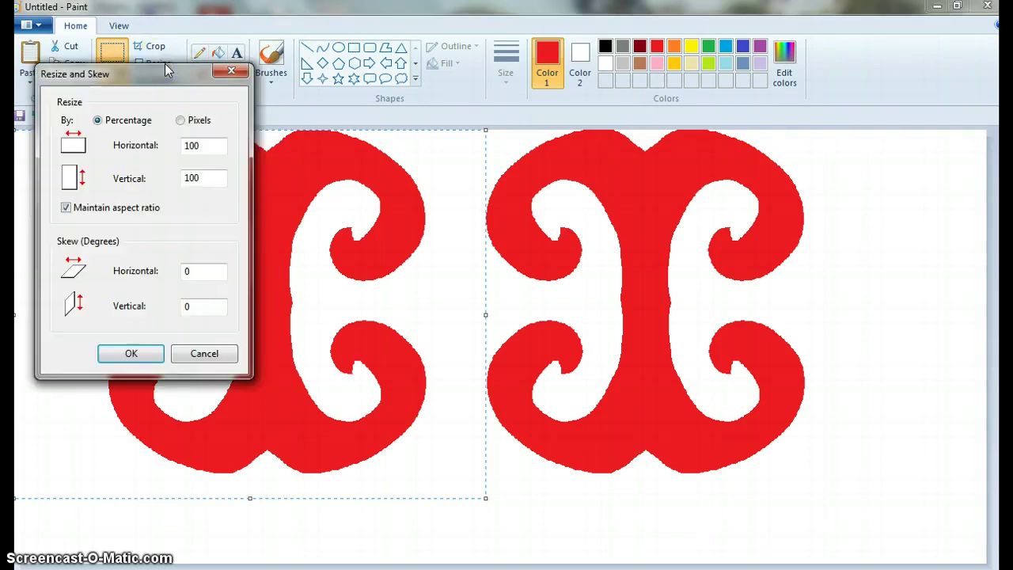
pyautogui.doubleClick(198, 146)
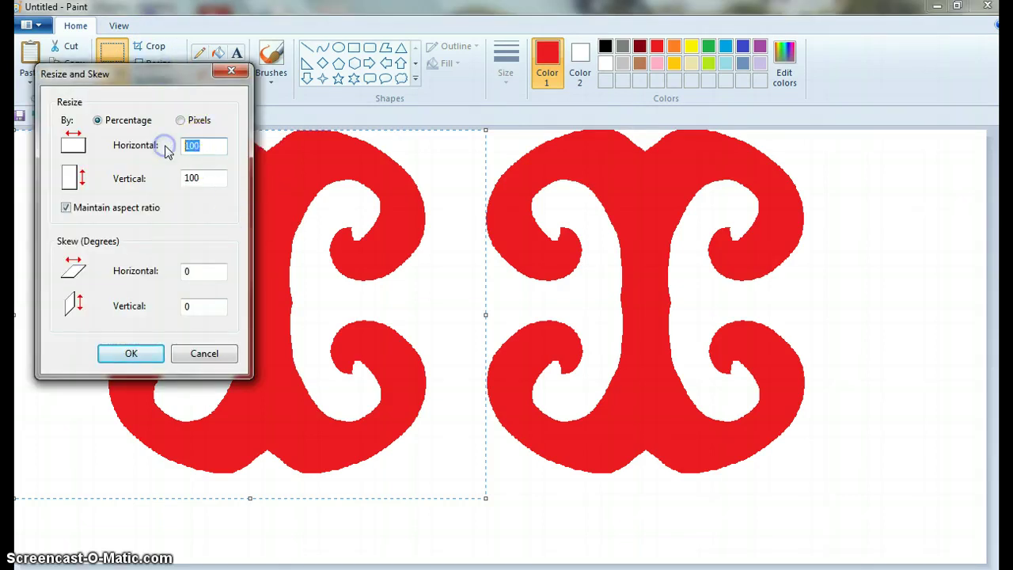
pyautogui.write('30')
pyautogui.click(130, 353)
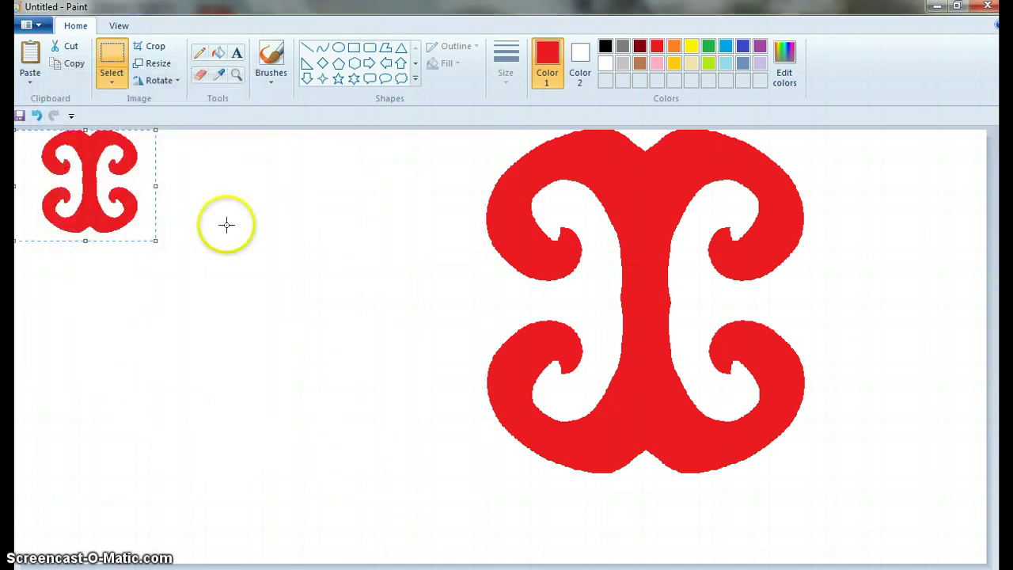
# Duplicate the small motif below itself, then copy and paste the vertical pair aside
pyautogui.moveTo(84, 163); pyautogui.dragTo(93, 282)
pyautogui.click(225, 314)
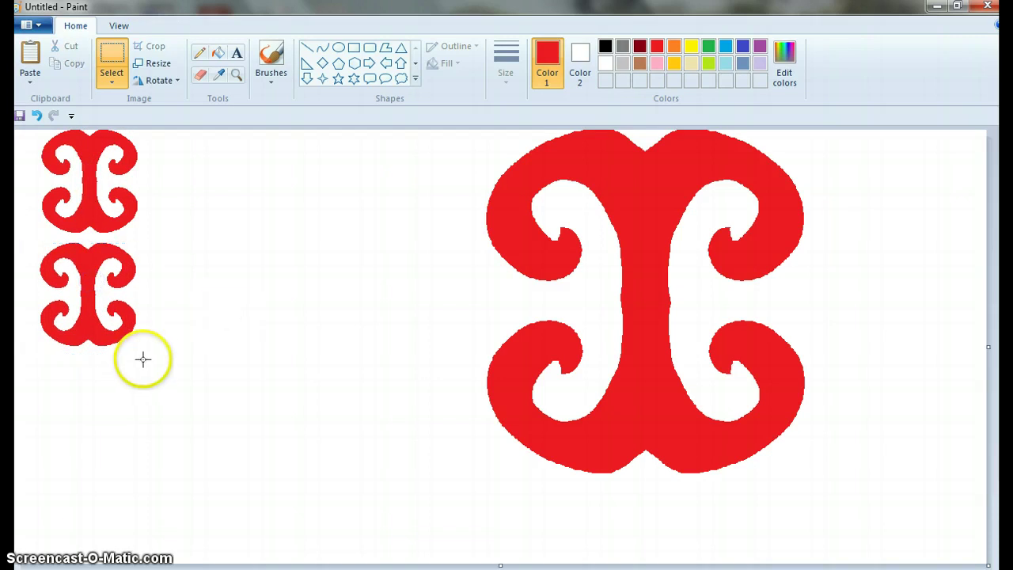
pyautogui.moveTo(146, 359); pyautogui.dragTo(54, 280)
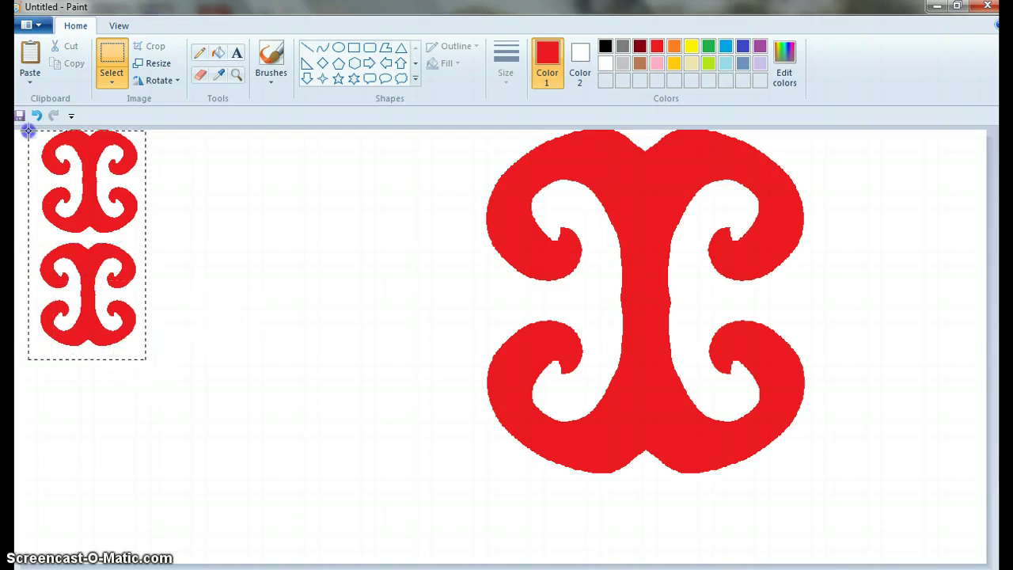
pyautogui.moveTo(28, 130); pyautogui.dragTo(28, 131)
pyautogui.hotkey('ctrl', 'c')
pyautogui.hotkey('ctrl', 'v')
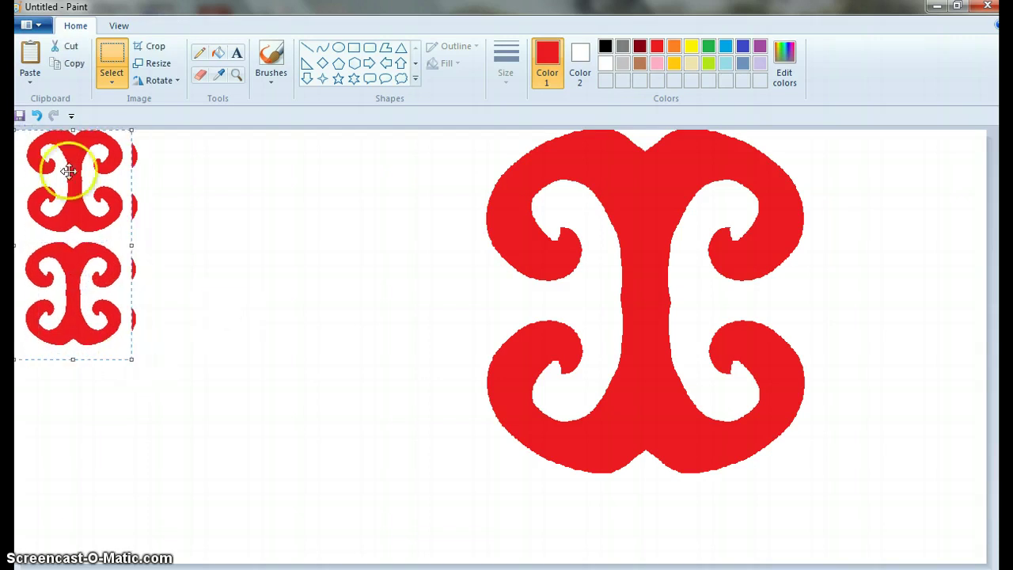
pyautogui.moveTo(62, 163); pyautogui.dragTo(260, 227)
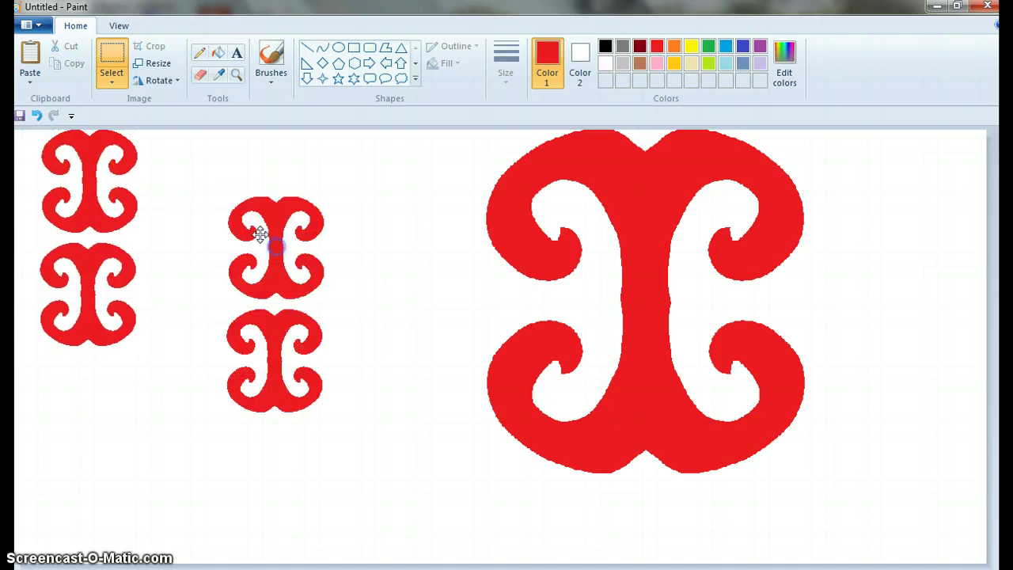
# Rotate the pasted pair left 90° and fix it below the left column
pyautogui.click(168, 82)
pyautogui.click(166, 116)
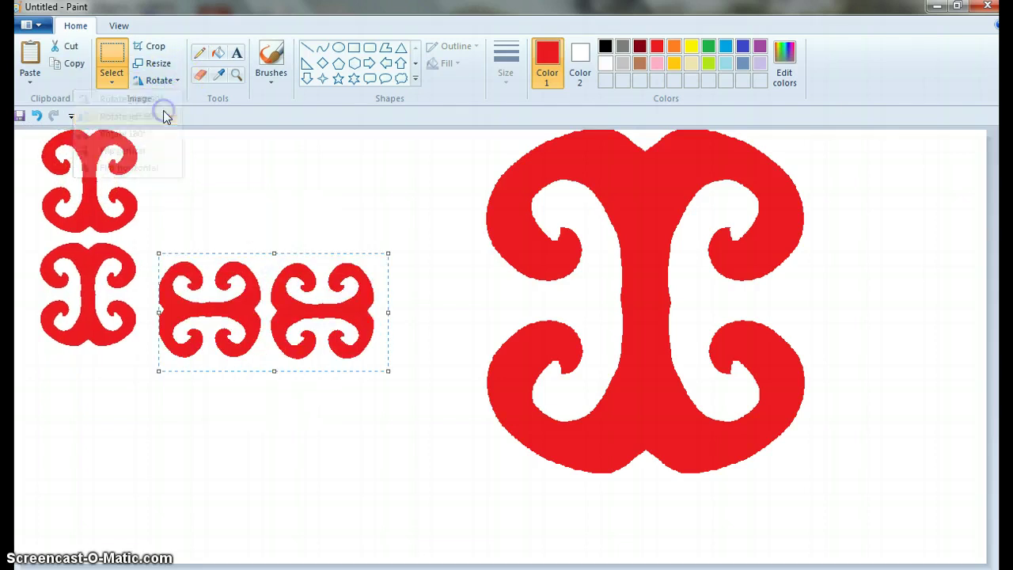
pyautogui.moveTo(334, 289)
pyautogui.mouseDown()
pyautogui.moveTo(259, 418)
pyautogui.moveTo(218, 414)
pyautogui.mouseUp()
pyautogui.click(323, 301)
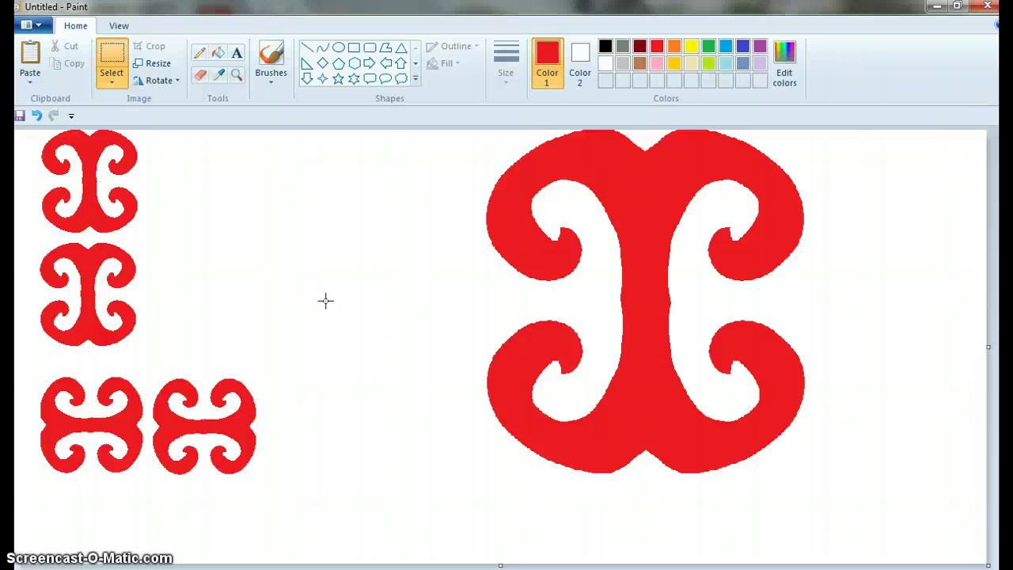
# Move the left column of small motifs further down the canvas
pyautogui.moveTo(30, 135)
pyautogui.mouseDown()
pyautogui.moveTo(276, 425)
pyautogui.moveTo(314, 501)
pyautogui.mouseUp()
pyautogui.moveTo(227, 447); pyautogui.dragTo(222, 510)
pyautogui.click(417, 454)
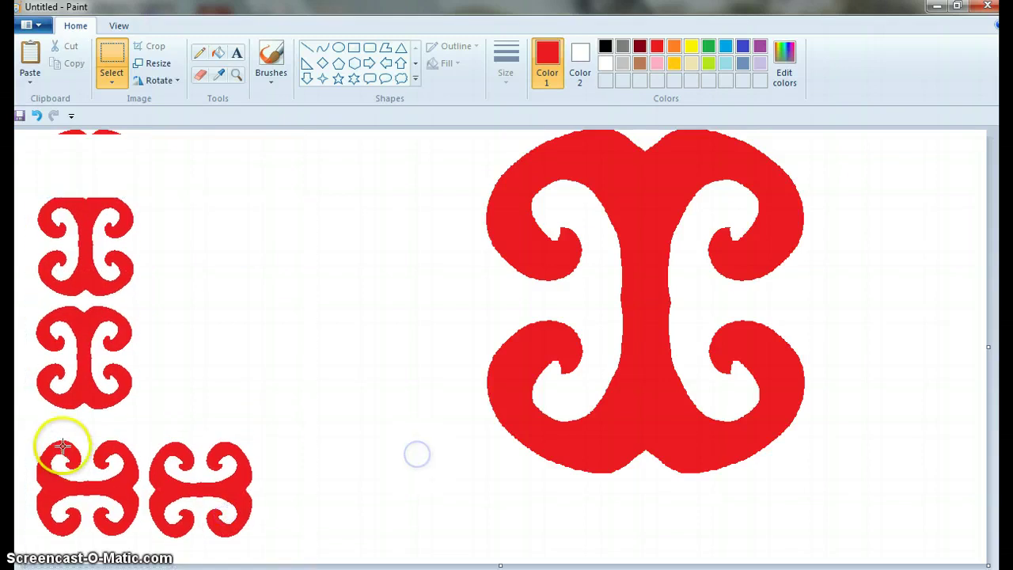
pyautogui.moveTo(63, 447); pyautogui.dragTo(26, 435)
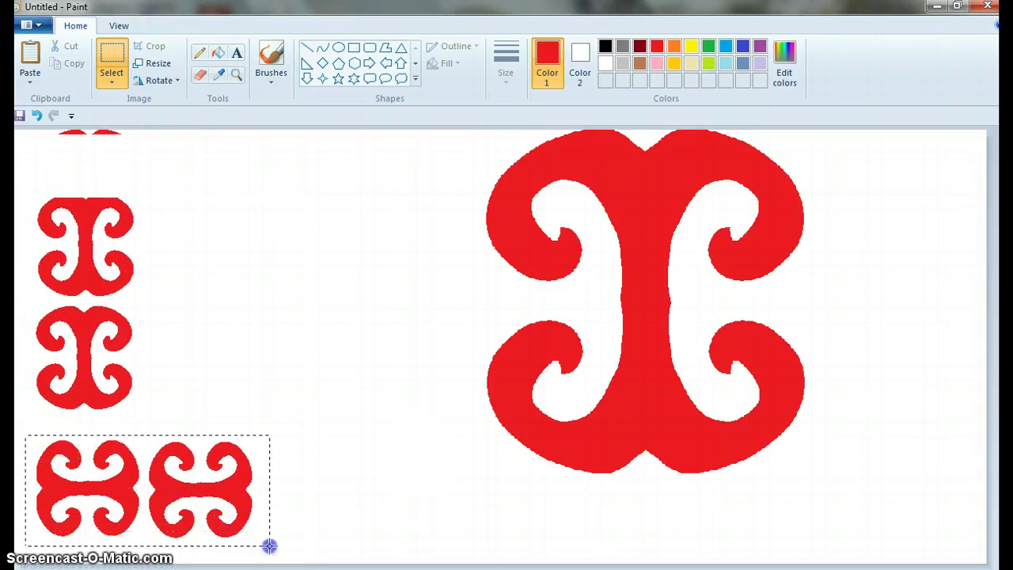
# Copy the bottom motif pair twice, extending the bottom row and adding a pair along the top
pyautogui.moveTo(269, 545); pyautogui.dragTo(270, 544)
pyautogui.hotkey('ctrl', 'c')
pyautogui.hotkey('ctrl', 'v')
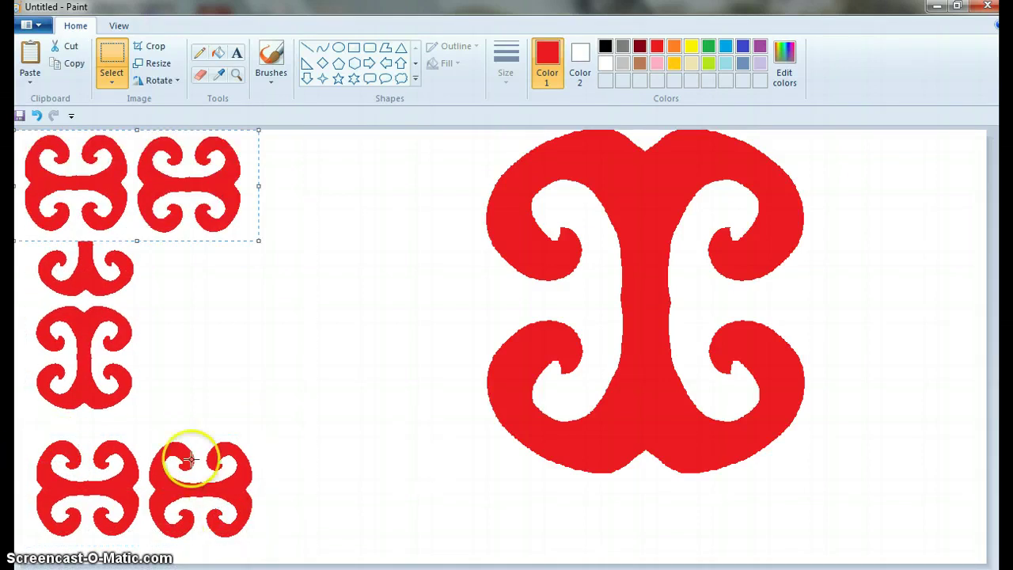
pyautogui.moveTo(183, 201)
pyautogui.mouseDown()
pyautogui.moveTo(434, 475)
pyautogui.moveTo(434, 508)
pyautogui.mouseUp()
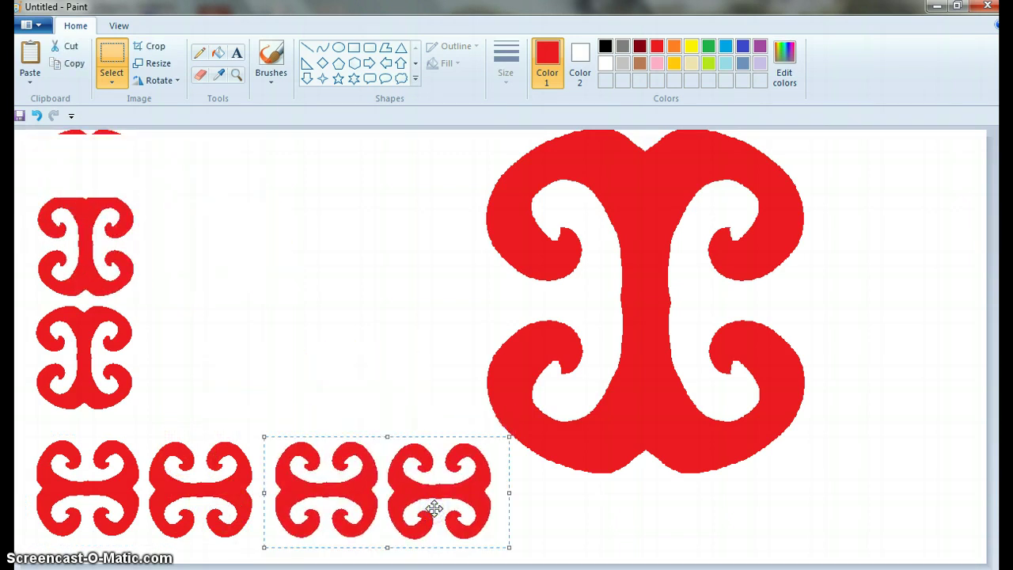
pyautogui.hotkey('ctrl', 'v')
pyautogui.moveTo(256, 176); pyautogui.dragTo(394, 178)
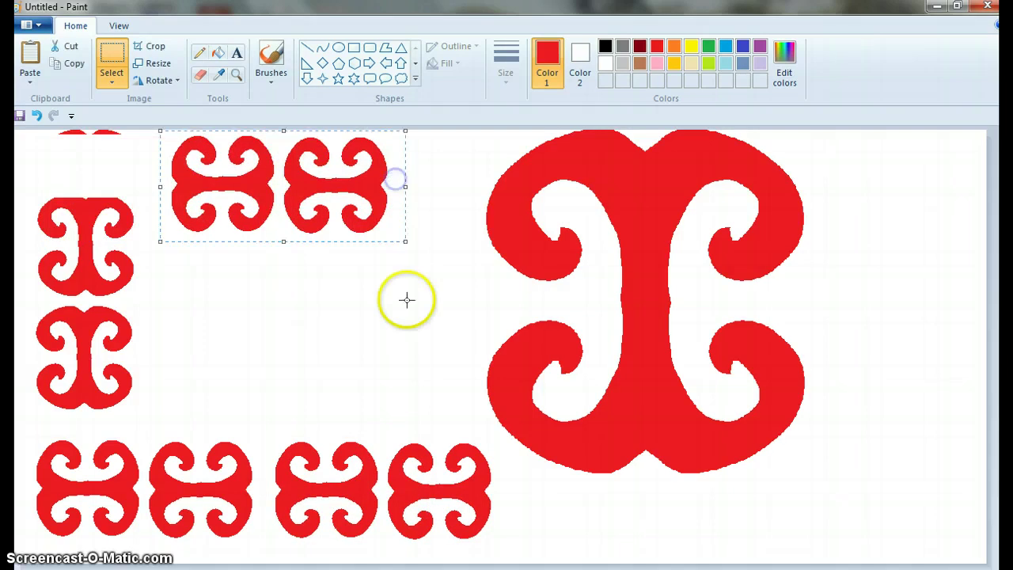
pyautogui.click(407, 299)
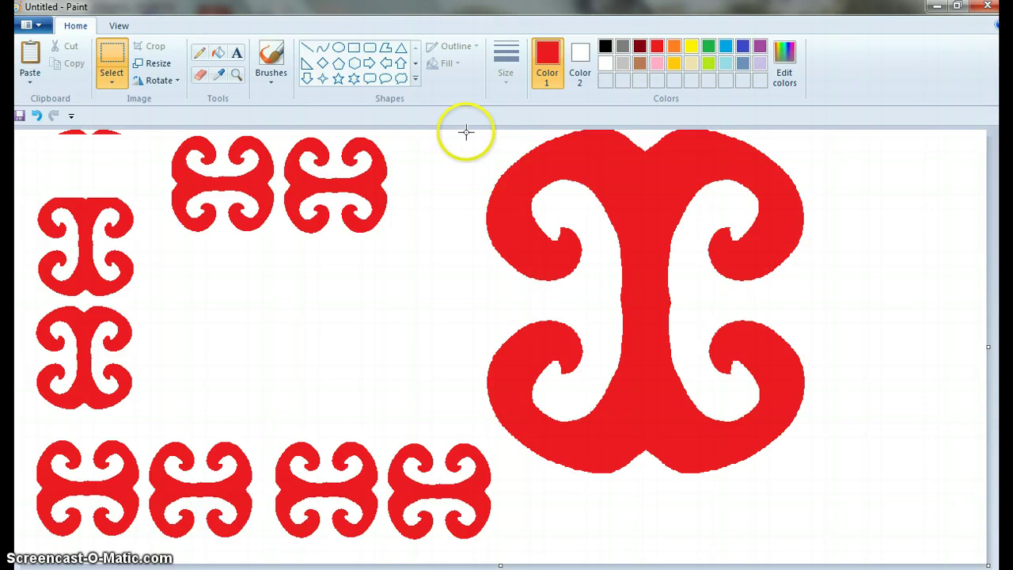
# Rotate the large four-curl red motif 90° left so it lies sideways, and reposition it
pyautogui.moveTo(467, 132); pyautogui.dragTo(884, 519)
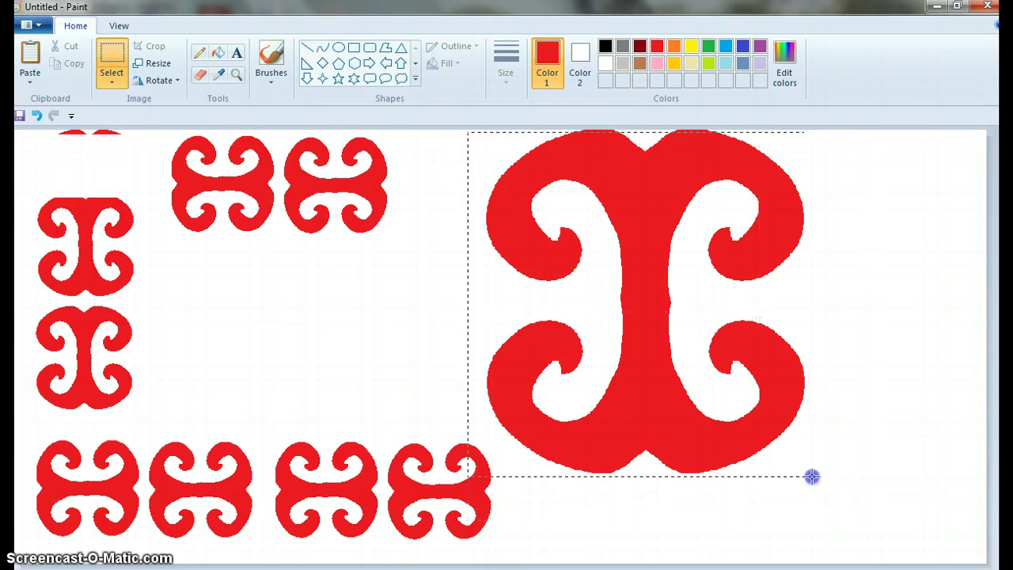
pyautogui.moveTo(823, 484); pyautogui.dragTo(823, 484)
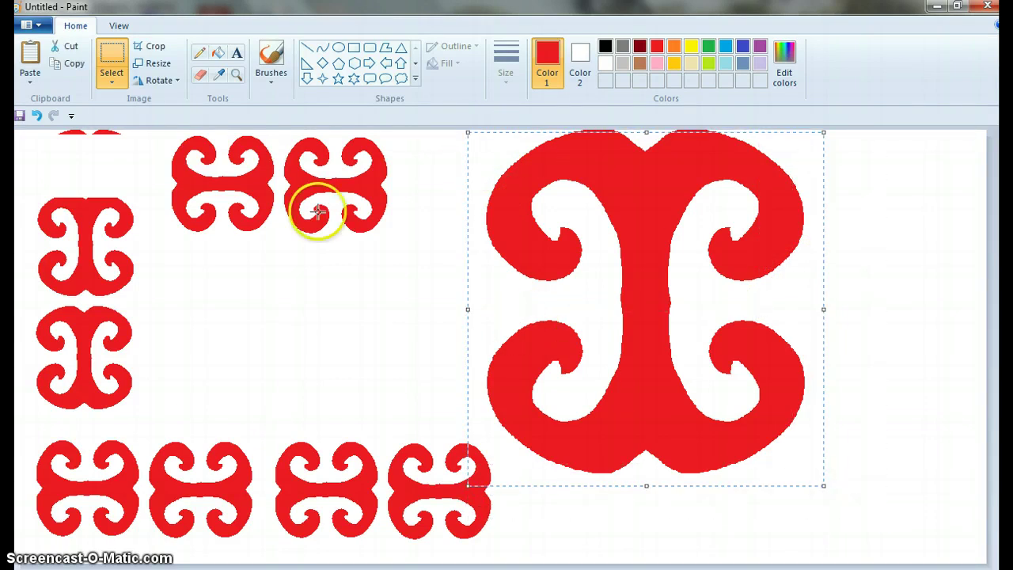
pyautogui.click(163, 80)
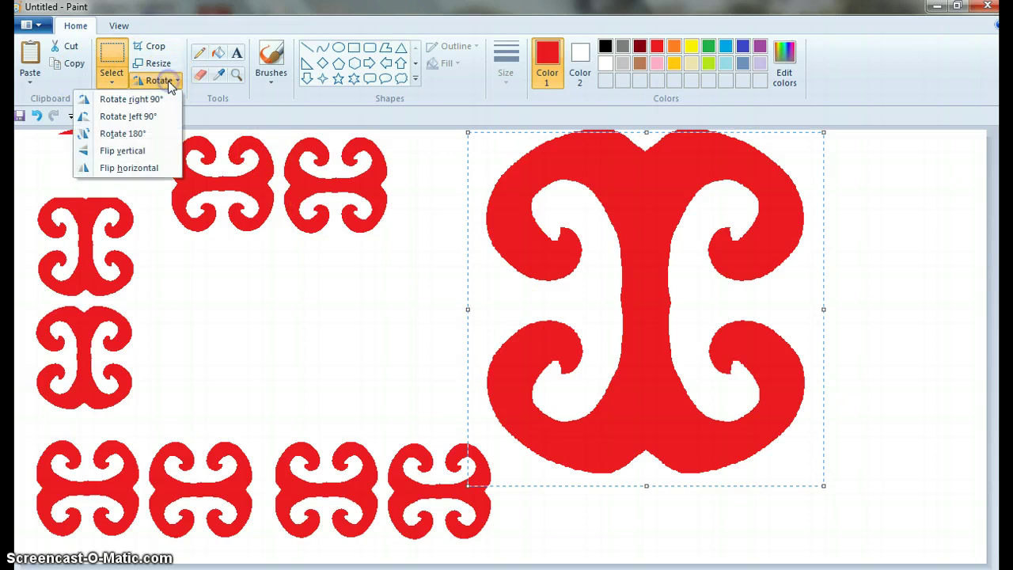
pyautogui.click(163, 116)
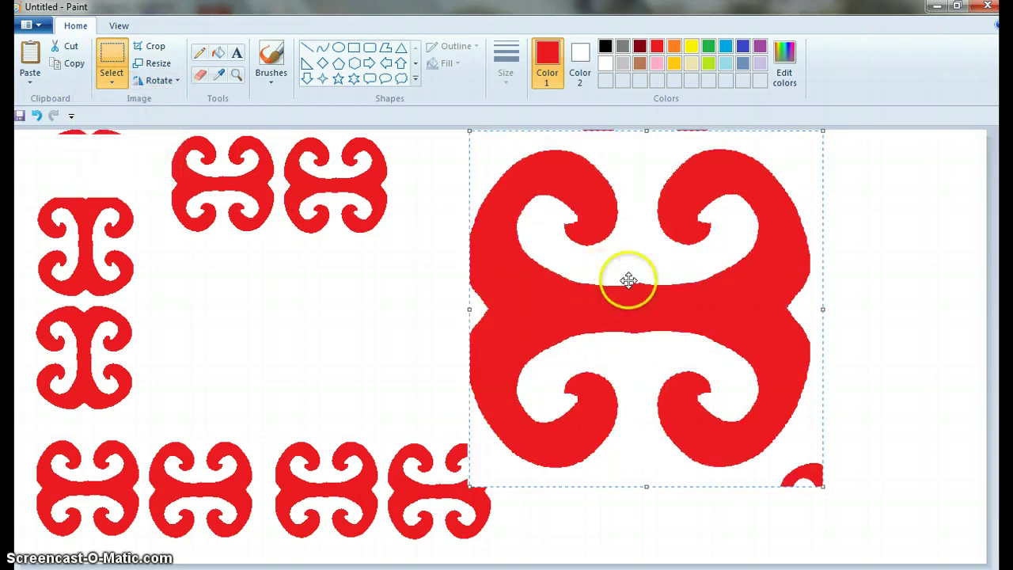
pyautogui.moveTo(628, 276)
pyautogui.mouseDown()
pyautogui.moveTo(278, 340)
pyautogui.moveTo(701, 297)
pyautogui.mouseUp()
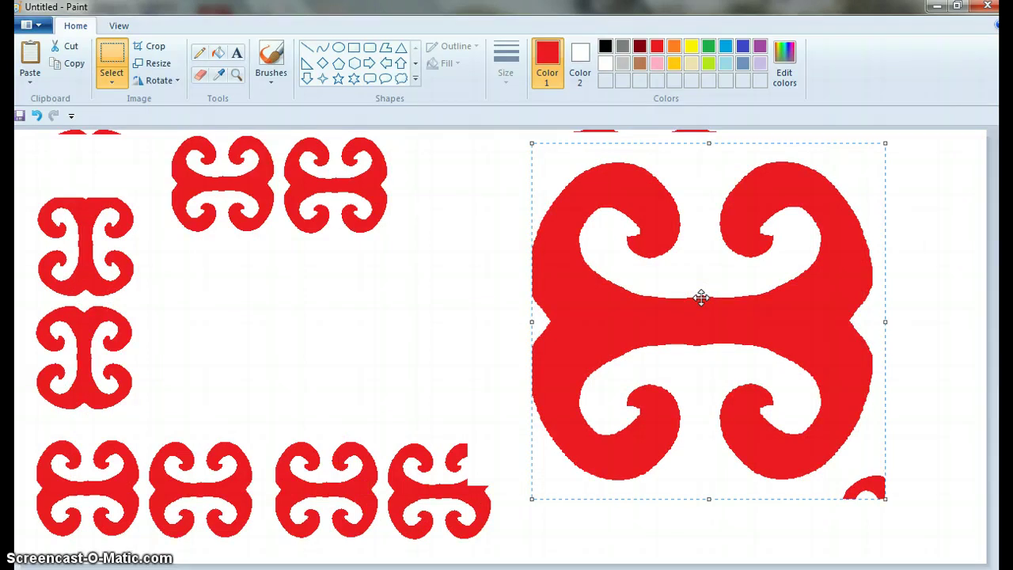
pyautogui.click(452, 296)
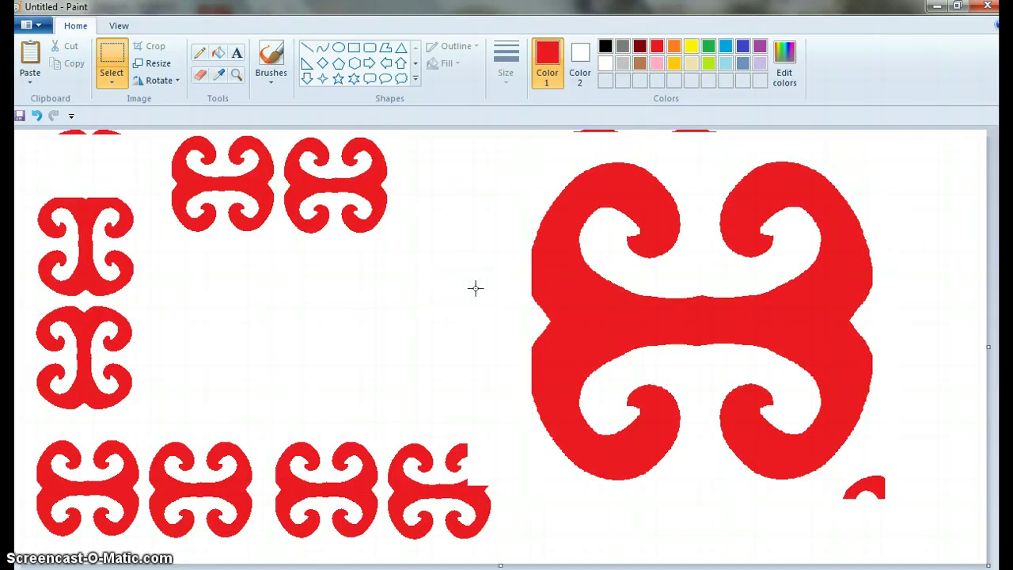
pyautogui.click(750, 313)
# With a black pencil, draw a mirror line through the large motif and arrows between border motifs
pyautogui.click(605, 45)
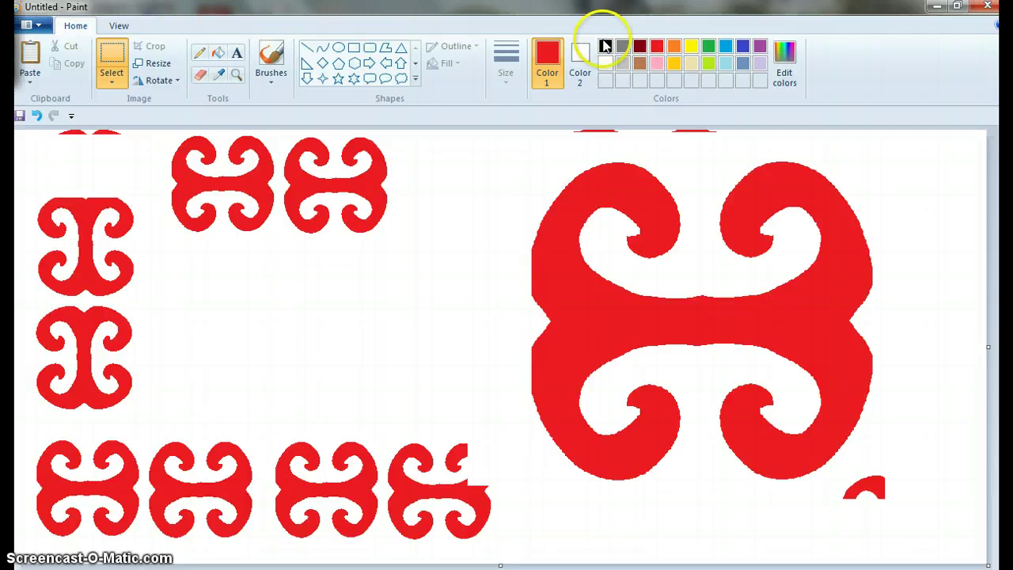
pyautogui.click(200, 53)
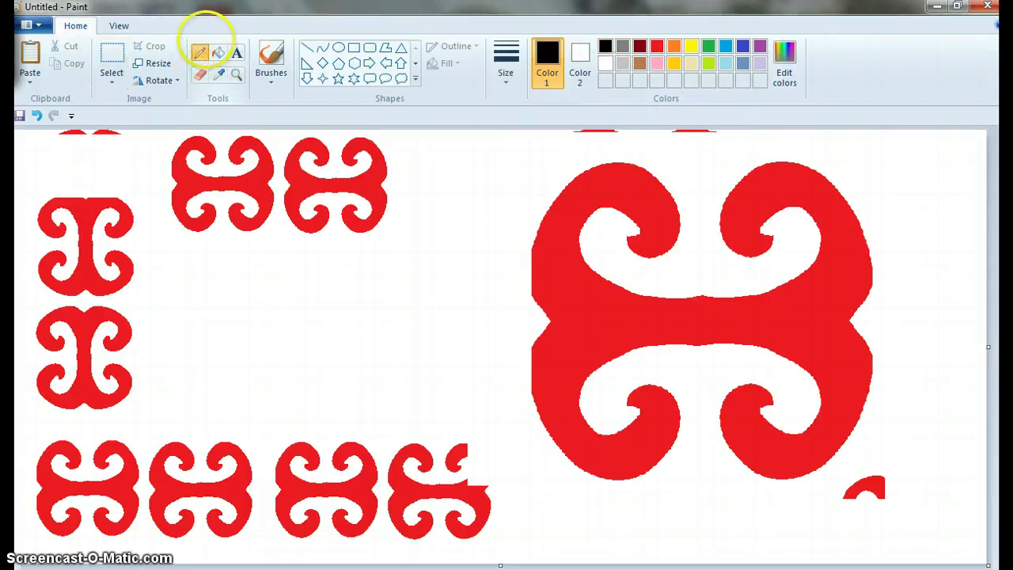
pyautogui.moveTo(686, 142); pyautogui.dragTo(696, 498)
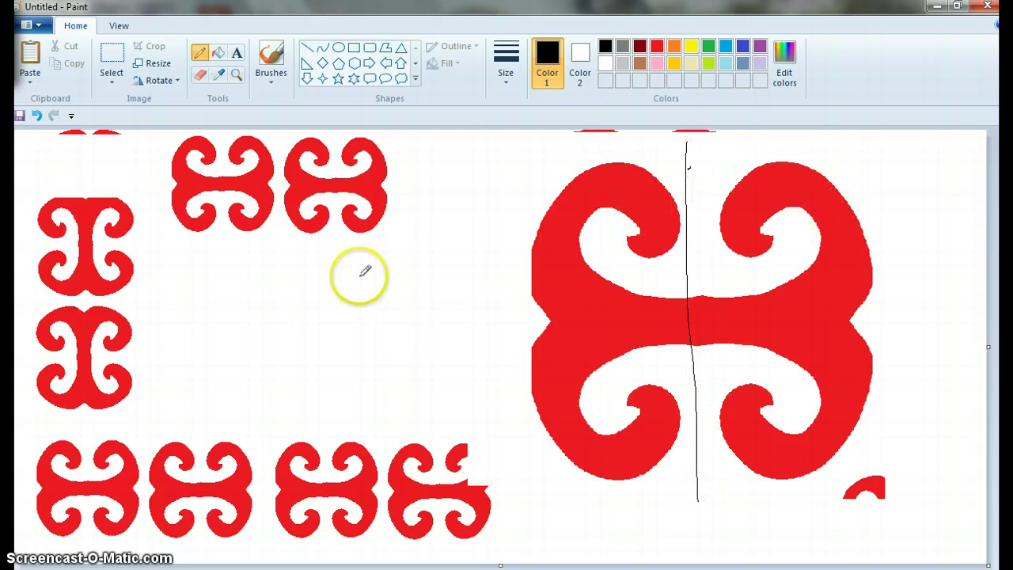
pyautogui.moveTo(116, 303); pyautogui.dragTo(273, 264)
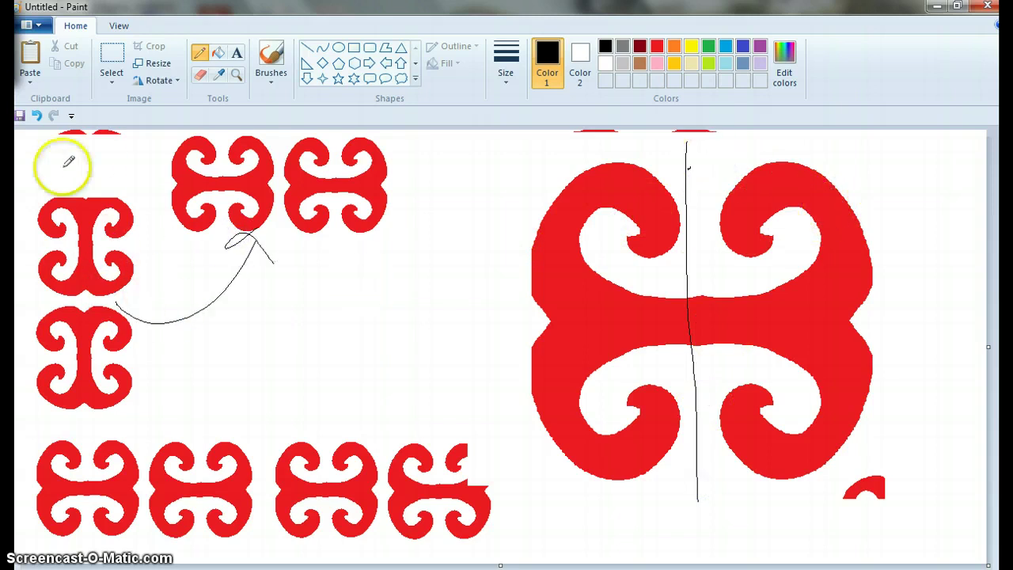
pyautogui.moveTo(127, 181); pyautogui.dragTo(143, 234)
pyautogui.moveTo(155, 346); pyautogui.dragTo(299, 255)
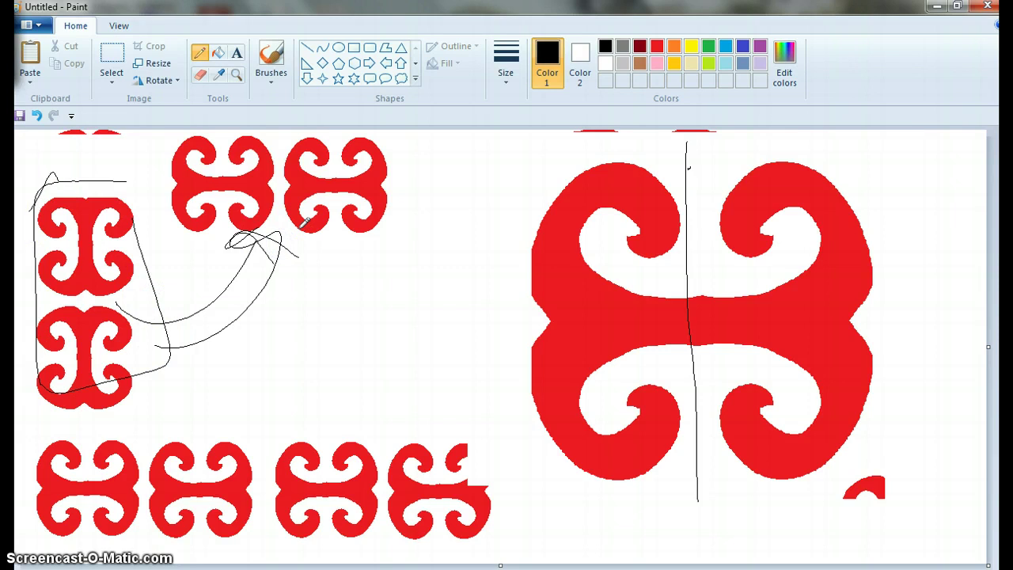
# Handwrite reflect, rotate, translate and enlarge, and bracket the large motif
pyautogui.moveTo(295, 323)
pyautogui.mouseDown()
pyautogui.moveTo(334, 253)
pyautogui.moveTo(345, 283)
pyautogui.moveTo(389, 268)
pyautogui.moveTo(429, 208)
pyautogui.moveTo(447, 216)
pyautogui.mouseUp()
pyautogui.moveTo(321, 333)
pyautogui.mouseDown()
pyautogui.moveTo(350, 350)
pyautogui.moveTo(384, 282)
pyautogui.moveTo(411, 305)
pyautogui.moveTo(441, 295)
pyautogui.mouseUp()
pyautogui.moveTo(368, 393)
pyautogui.mouseDown()
pyautogui.moveTo(448, 346)
pyautogui.moveTo(464, 330)
pyautogui.moveTo(459, 305)
pyautogui.moveTo(493, 291)
pyautogui.mouseUp()
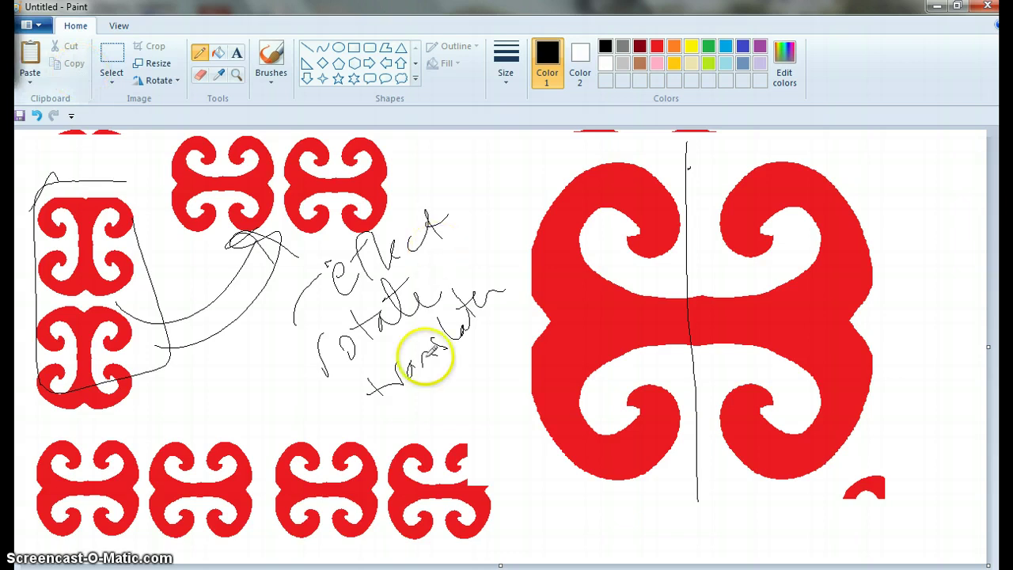
pyautogui.moveTo(407, 411); pyautogui.dragTo(447, 407)
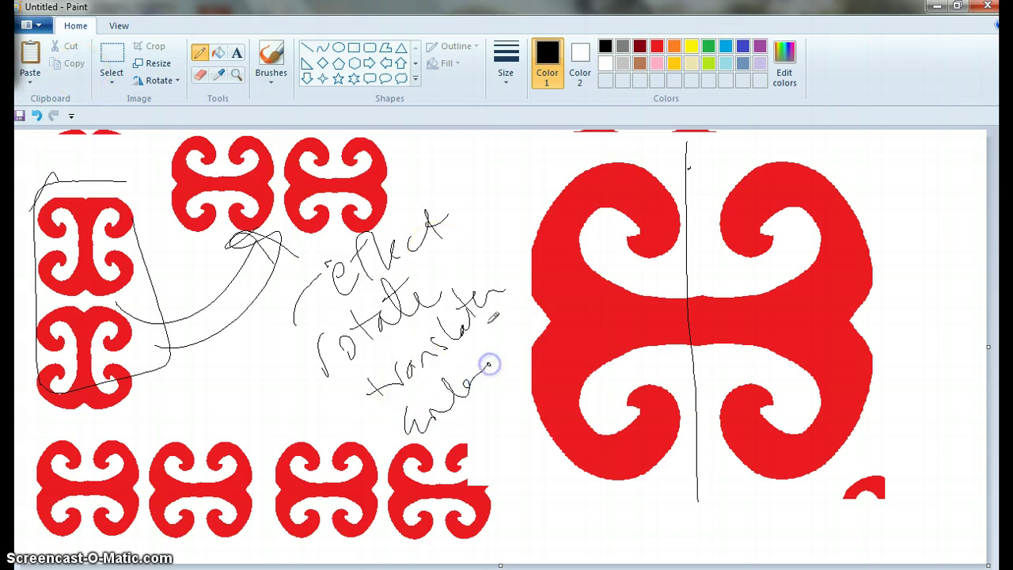
pyautogui.moveTo(875, 176); pyautogui.dragTo(744, 164)
pyautogui.moveTo(655, 167)
pyautogui.mouseDown()
pyautogui.moveTo(511, 406)
pyautogui.moveTo(522, 445)
pyautogui.mouseUp()
pyautogui.moveTo(870, 445)
pyautogui.mouseDown()
pyautogui.moveTo(836, 215)
pyautogui.moveTo(815, 165)
pyautogui.mouseUp()
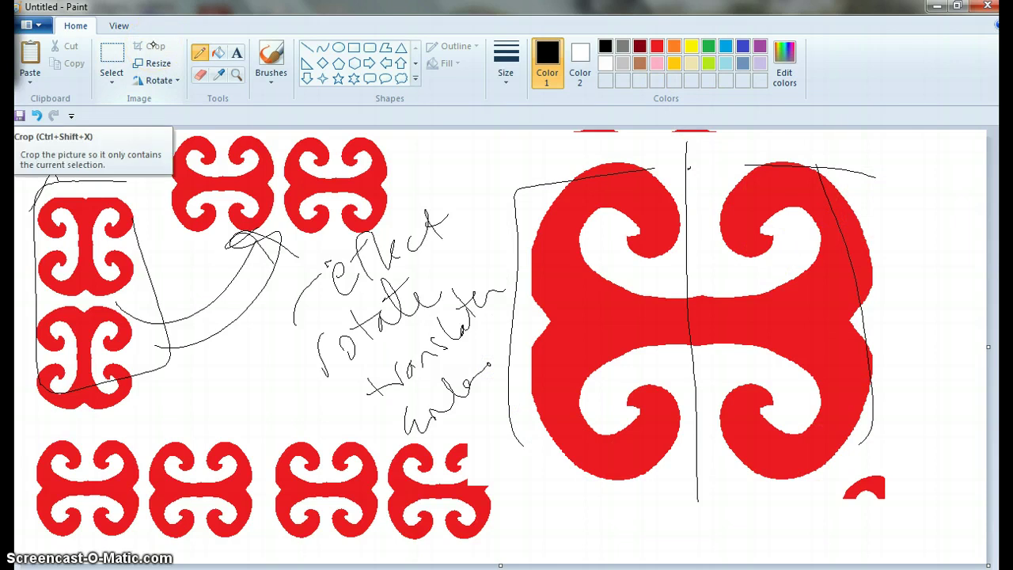
pyautogui.click(608, 156)
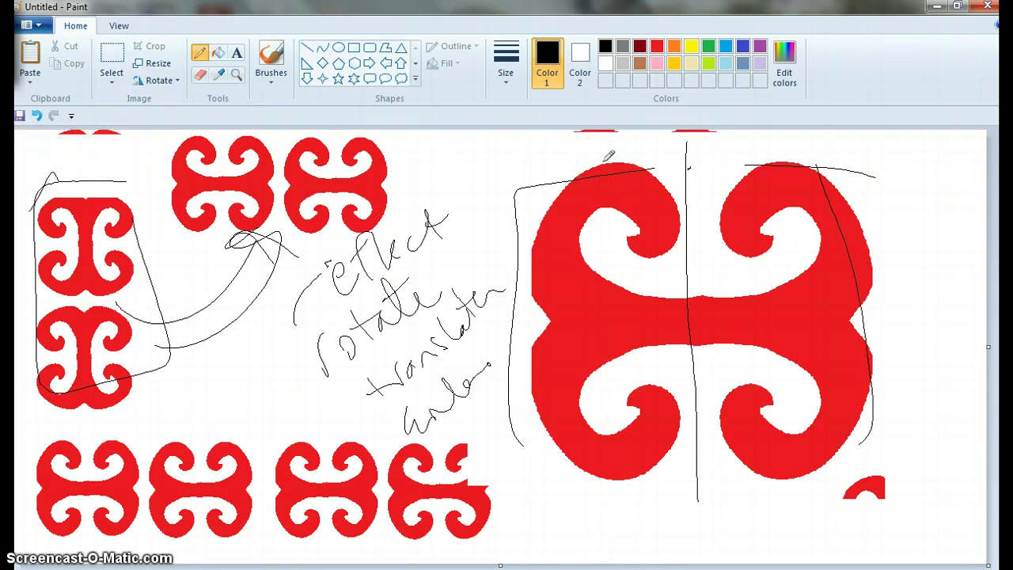